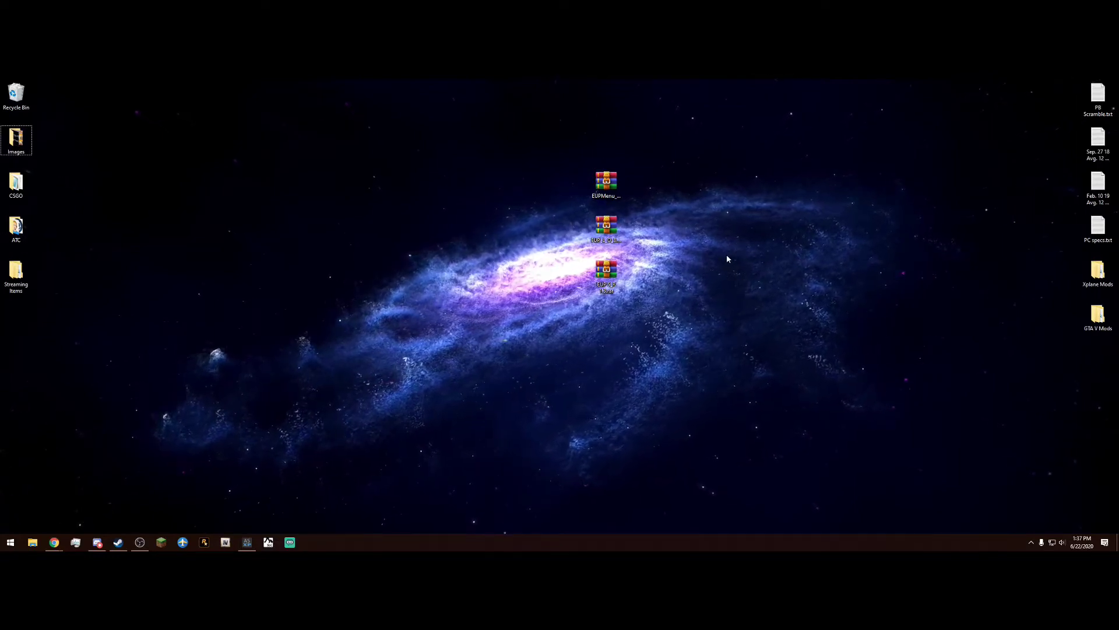
Drag the three EUP .rar archives from mid-desktop toward the right edge
{"action": "left_click_drag", "start_coordinate": [534, 136], "coordinate": [650, 294]}
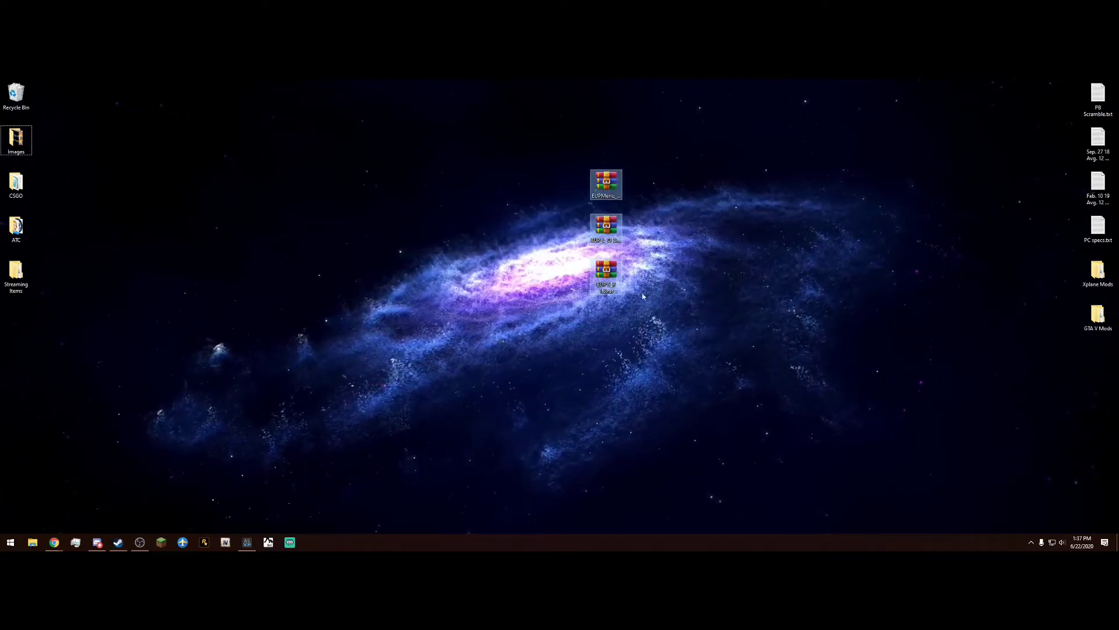
{"action": "left_click_drag", "start_coordinate": [609, 230], "coordinate": [832, 273]}
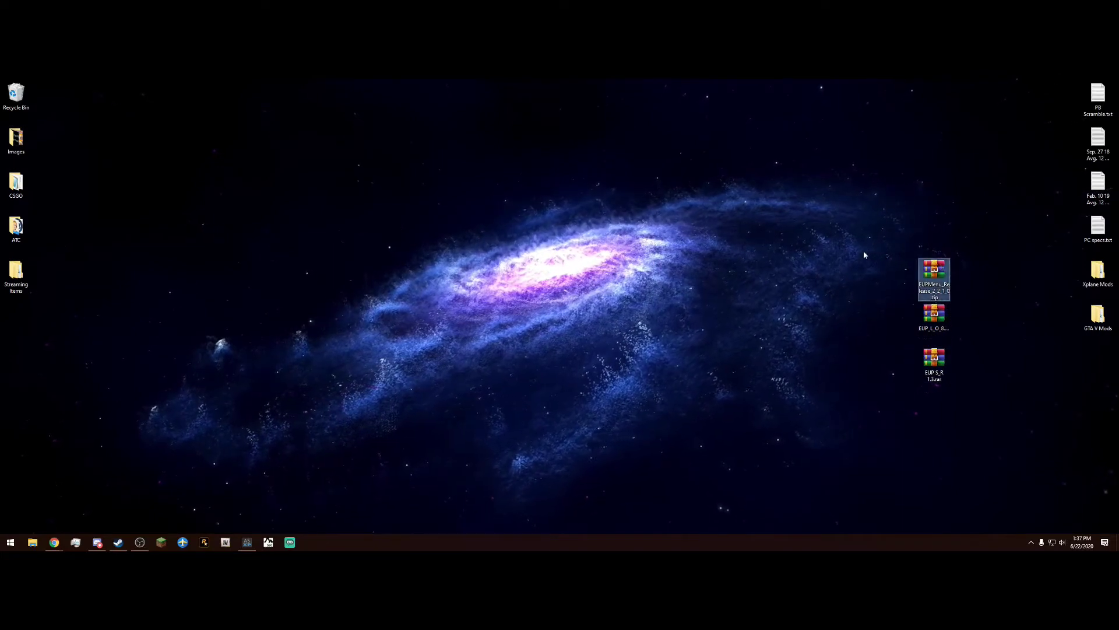
{"action": "left_click", "coordinate": [934, 317]}
{"action": "key", "text": "Down"}
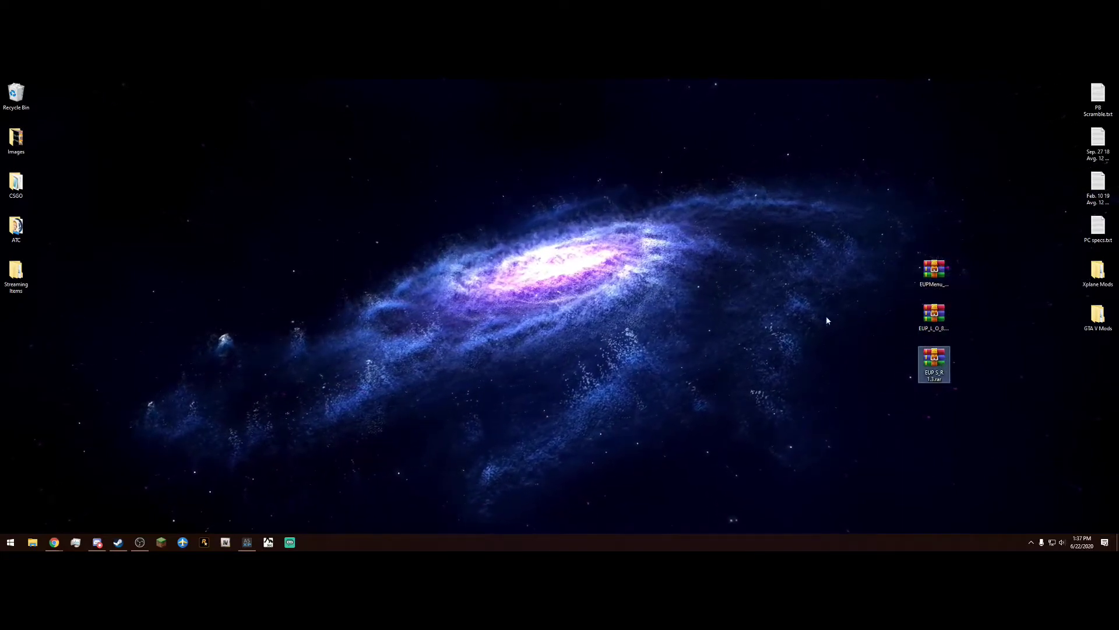
{"action": "left_click", "coordinate": [820, 315]}
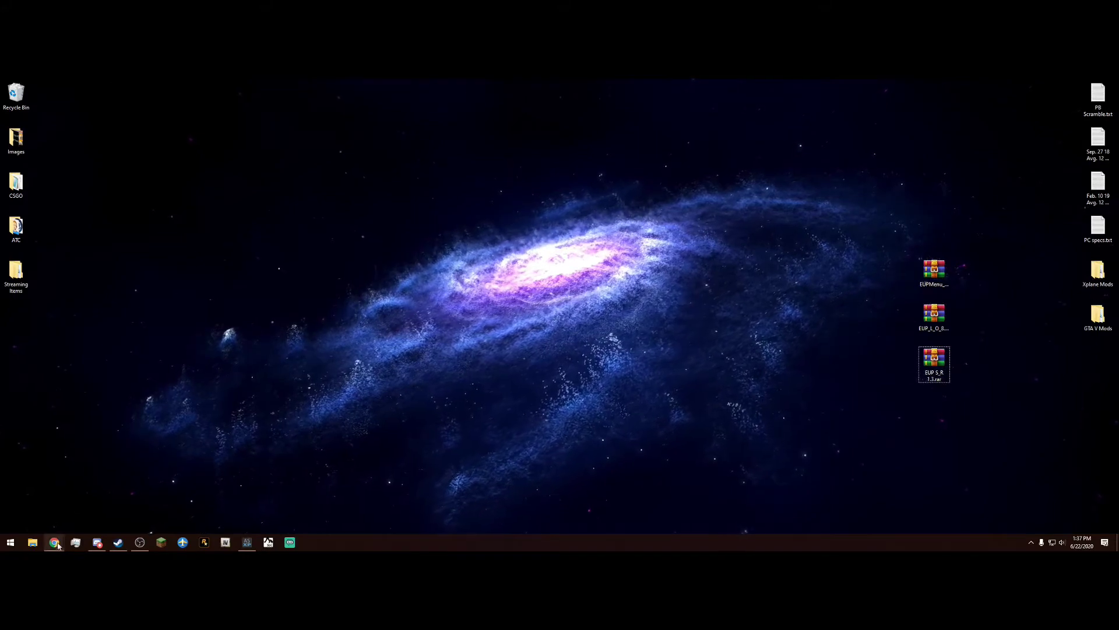
{"action": "mouse_move", "coordinate": [54, 542]}
{"action": "left_click", "coordinate": [122, 513]}
{"action": "left_click", "coordinate": [64, 85]}
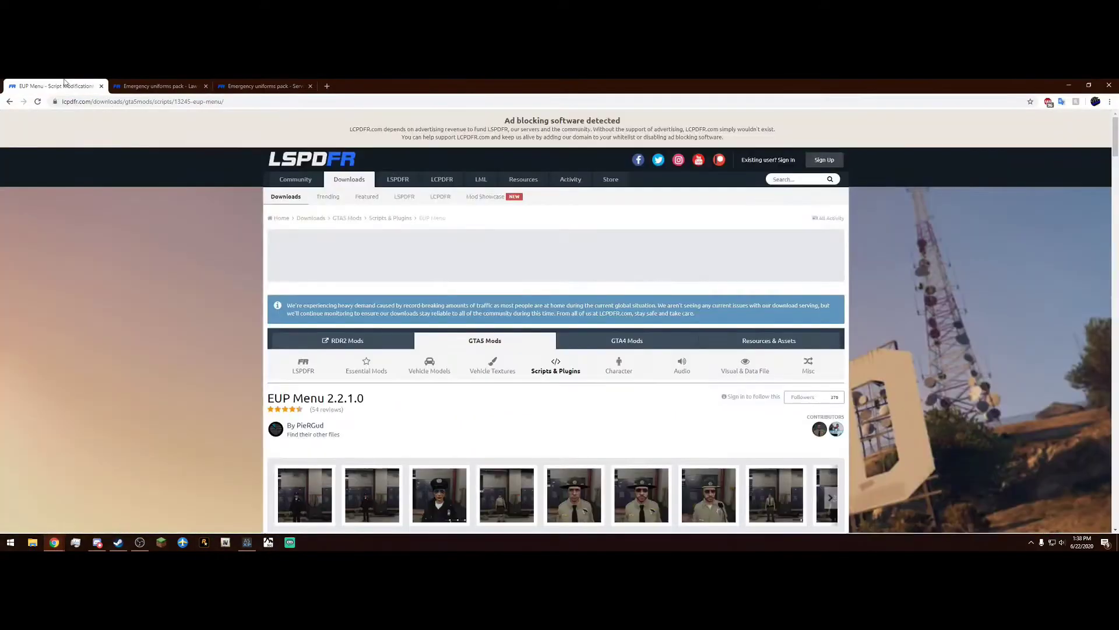
{"action": "scroll", "coordinate": [430, 340], "scroll_direction": "down", "scroll_amount": 4}
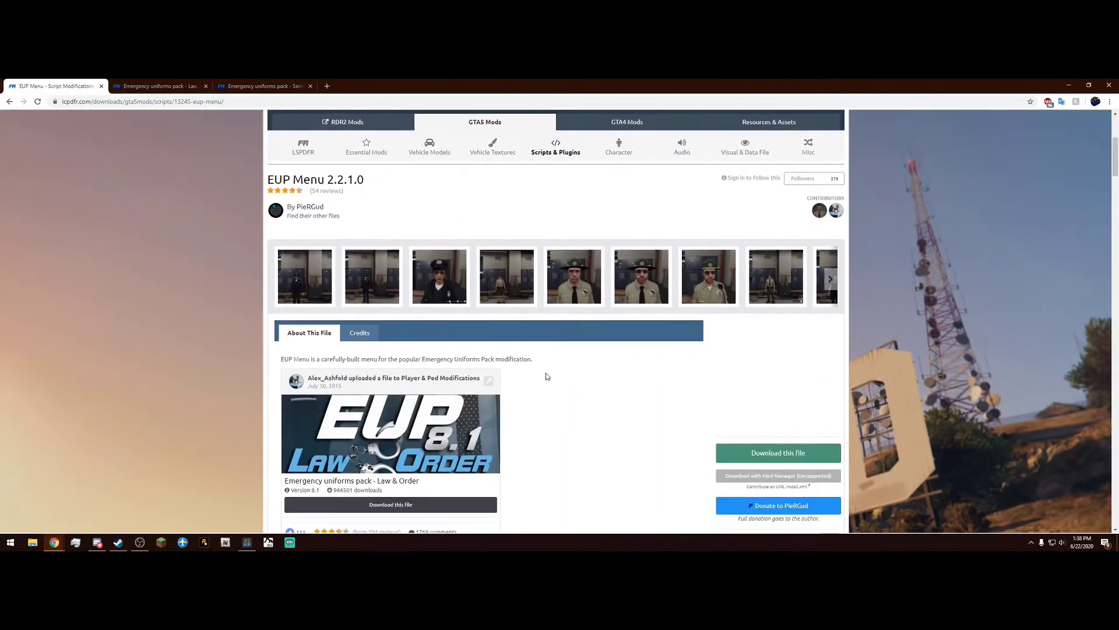
{"action": "scroll", "coordinate": [582, 401], "scroll_direction": "down", "scroll_amount": 2}
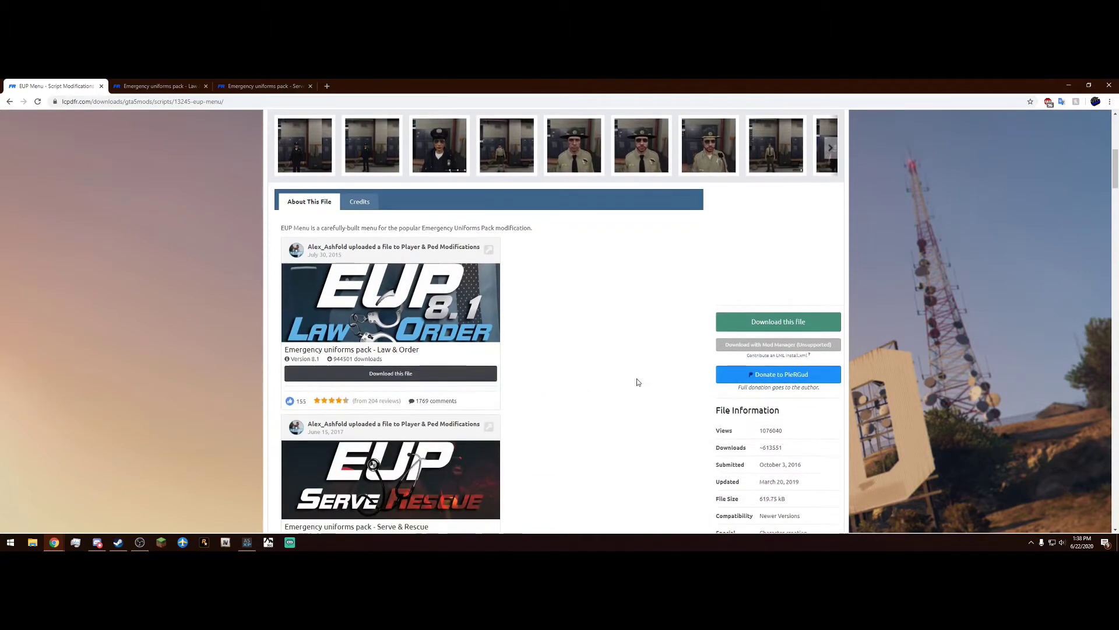
{"action": "left_click", "coordinate": [752, 326]}
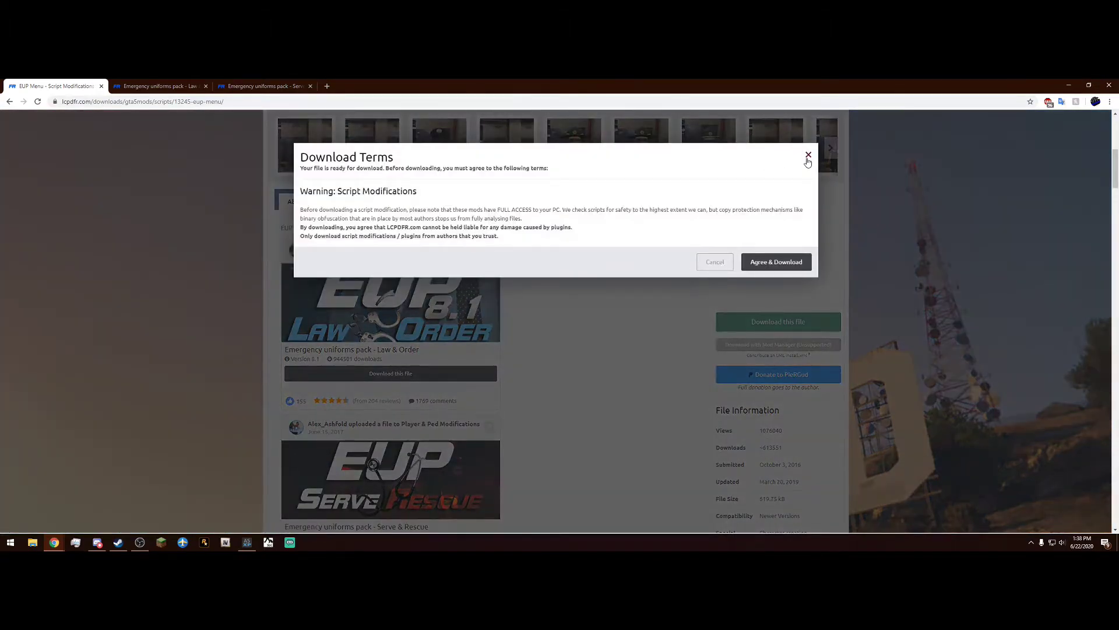
{"action": "left_click", "coordinate": [808, 156]}
{"action": "scroll", "coordinate": [575, 353], "scroll_direction": "up", "scroll_amount": 6}
{"action": "left_click", "coordinate": [156, 86]}
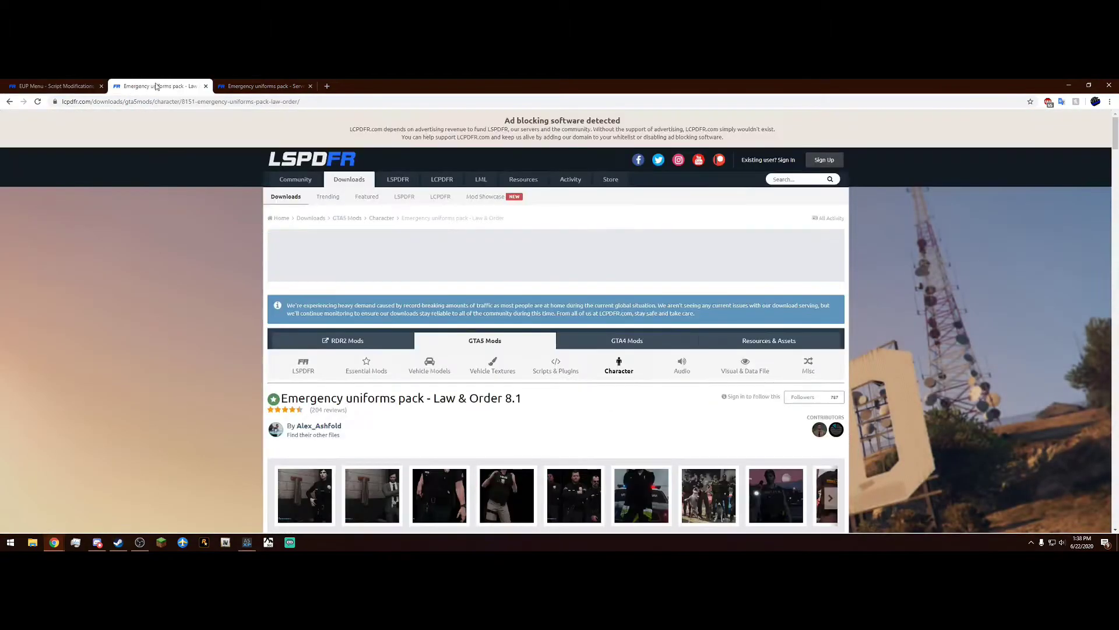
{"action": "scroll", "coordinate": [225, 322], "scroll_direction": "down", "scroll_amount": 4}
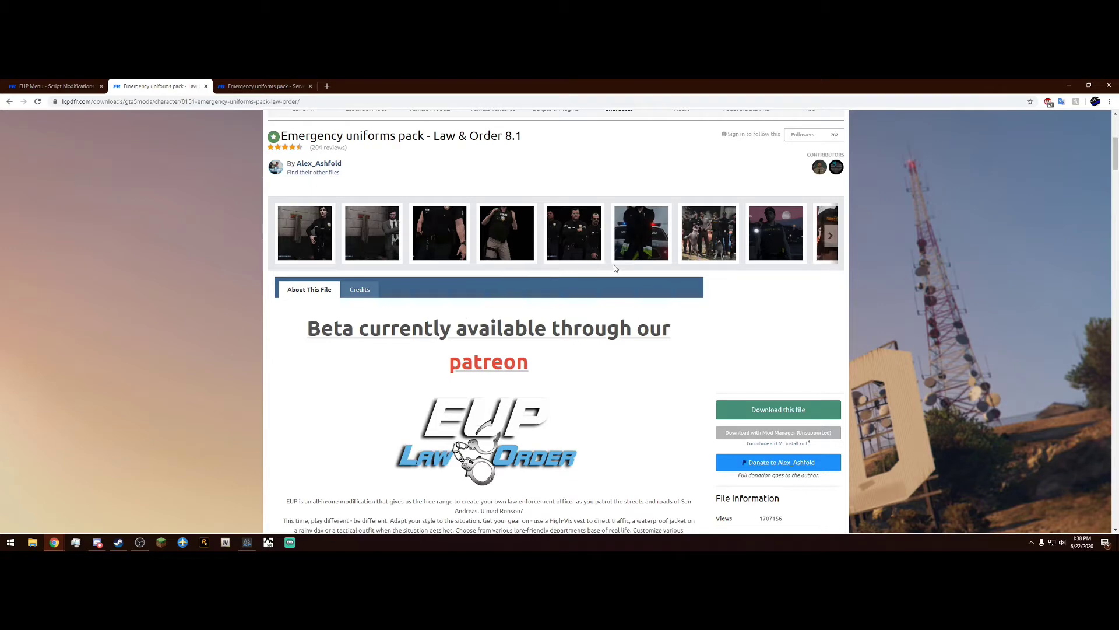
{"action": "scroll", "coordinate": [732, 311], "scroll_direction": "down", "scroll_amount": 1}
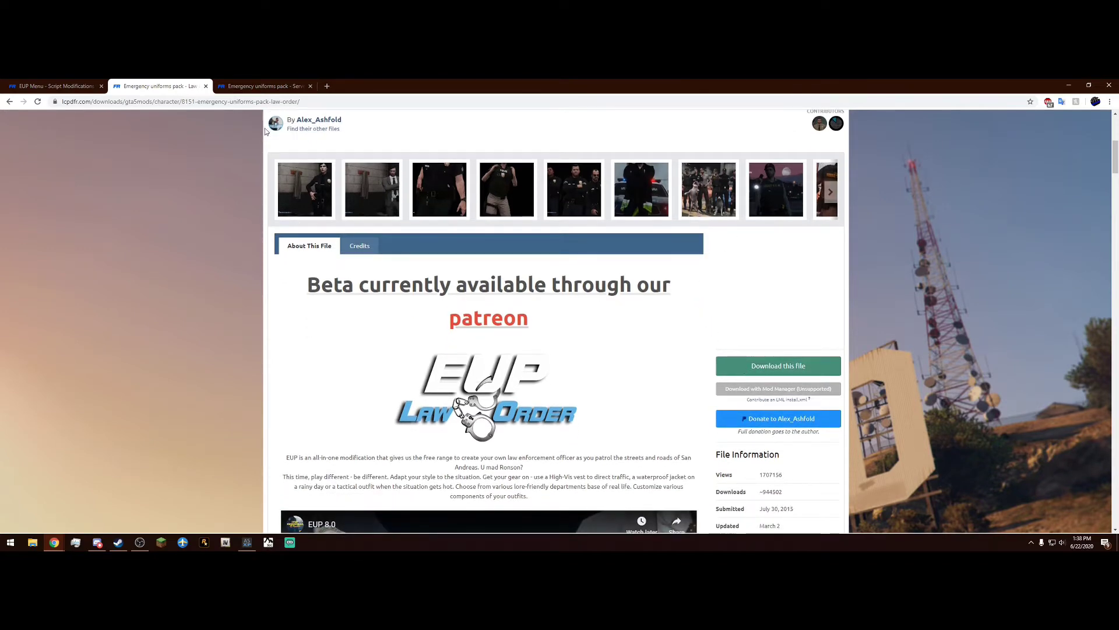
{"action": "left_click", "coordinate": [255, 83]}
{"action": "scroll", "coordinate": [197, 264], "scroll_direction": "down", "scroll_amount": 4}
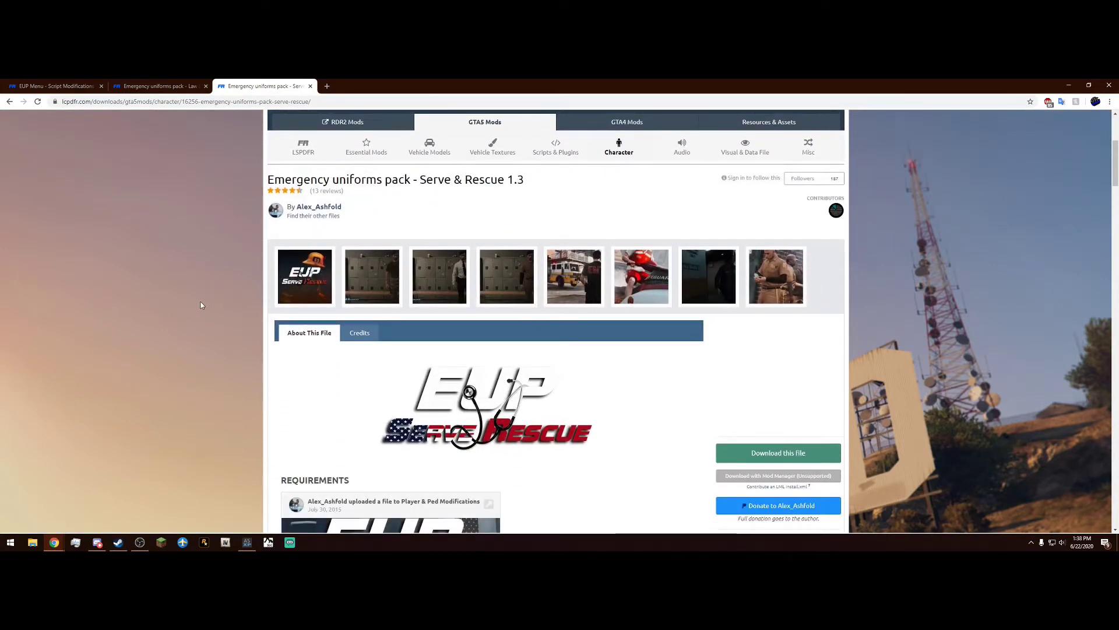
{"action": "scroll", "coordinate": [203, 306], "scroll_direction": "down", "scroll_amount": 2}
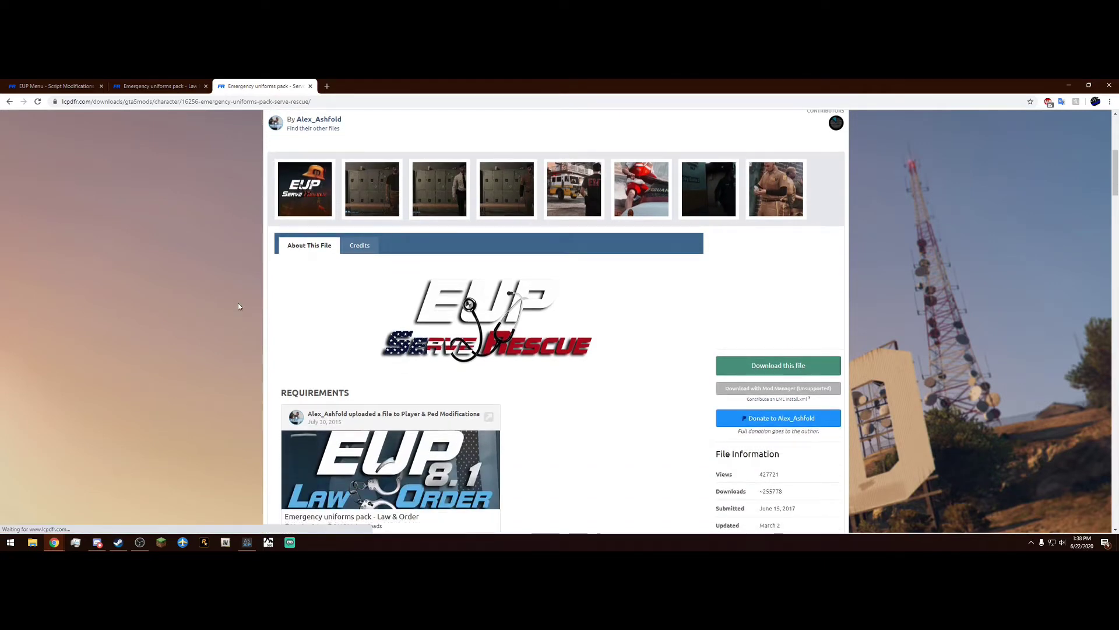
{"action": "scroll", "coordinate": [236, 298], "scroll_direction": "up", "scroll_amount": 2}
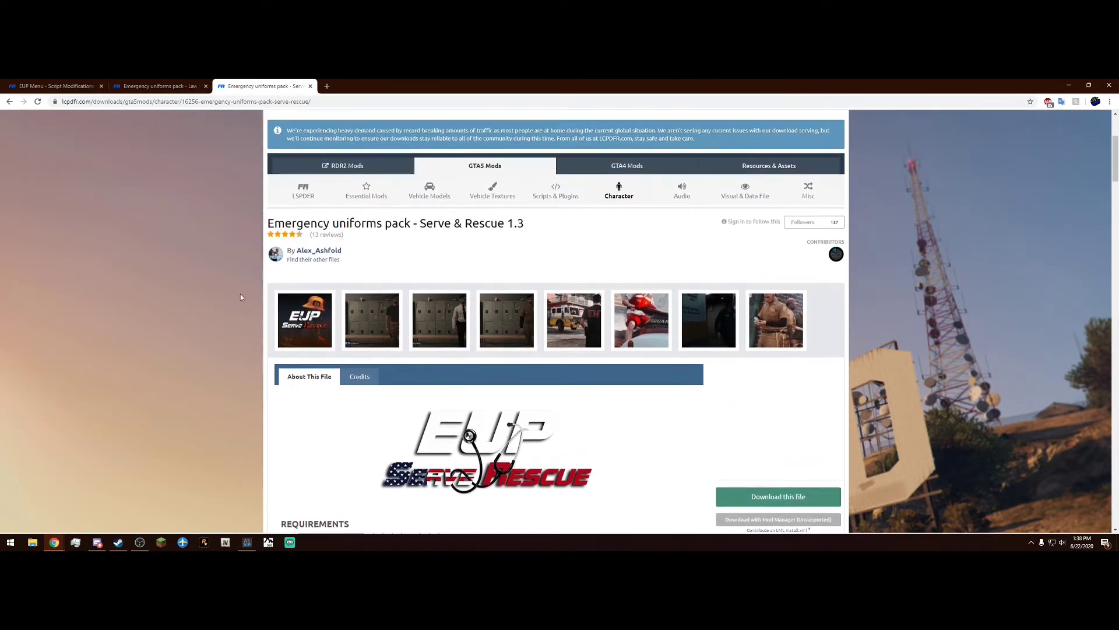
{"action": "scroll", "coordinate": [234, 294], "scroll_direction": "down", "scroll_amount": 1}
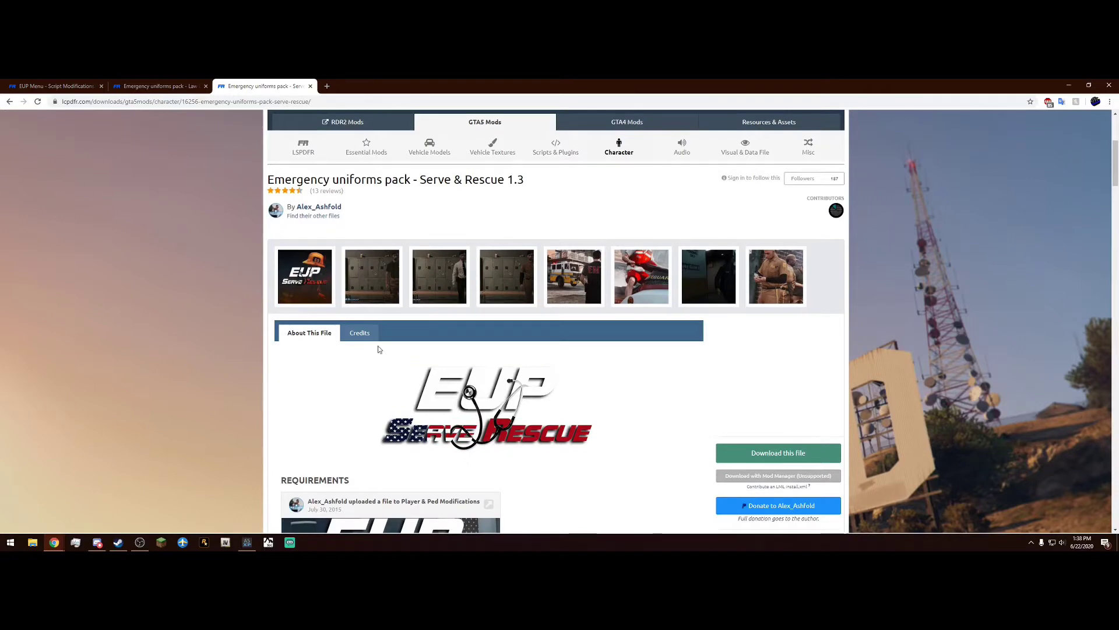
{"action": "scroll", "coordinate": [450, 315], "scroll_direction": "up", "scroll_amount": 5}
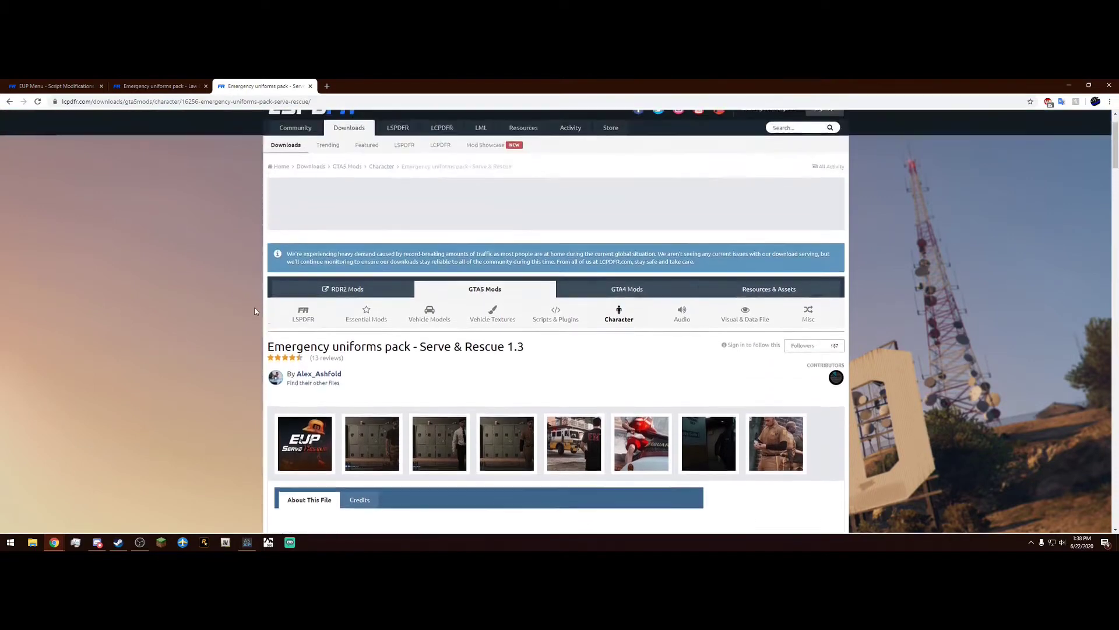
{"action": "left_click", "coordinate": [1076, 85]}
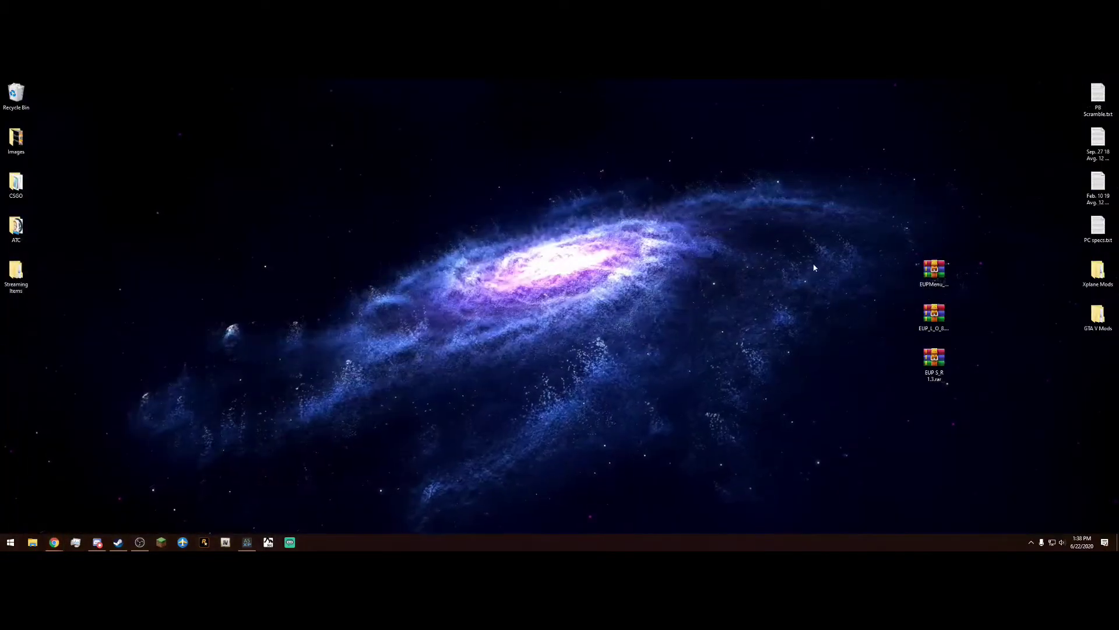
Place the EUPMenu zip up and left of the two RAR archives, then open it in WinRAR
{"action": "left_click_drag", "start_coordinate": [855, 230], "coordinate": [979, 407]}
{"action": "left_click", "coordinate": [731, 358]}
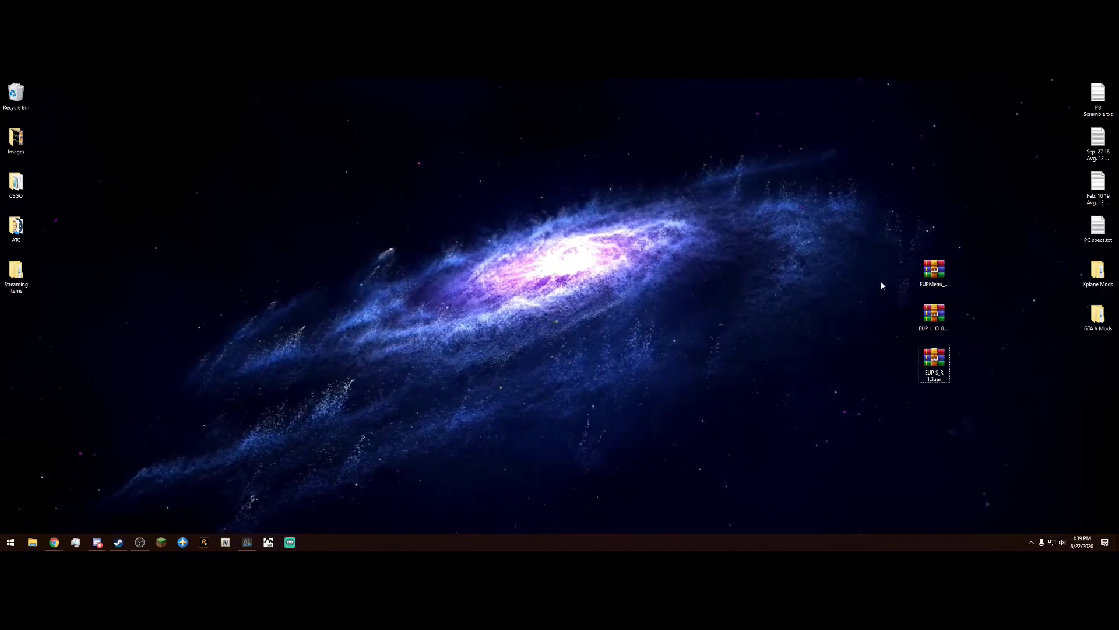
{"action": "left_click_drag", "start_coordinate": [933, 269], "coordinate": [867, 231]}
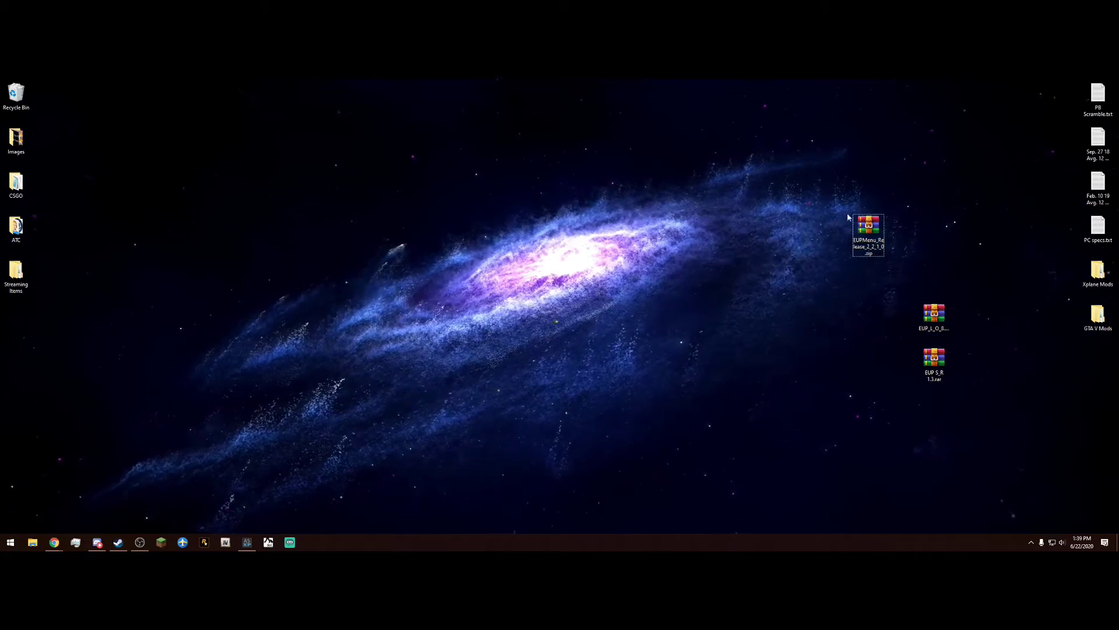
{"action": "double_click", "coordinate": [868, 226]}
Dismiss the licence reminder and browse into the archive's Files folder (Plugins, RAGENativeUI.dll)
{"action": "left_click_drag", "start_coordinate": [742, 135], "coordinate": [856, 107]}
{"action": "left_click", "coordinate": [977, 260]}
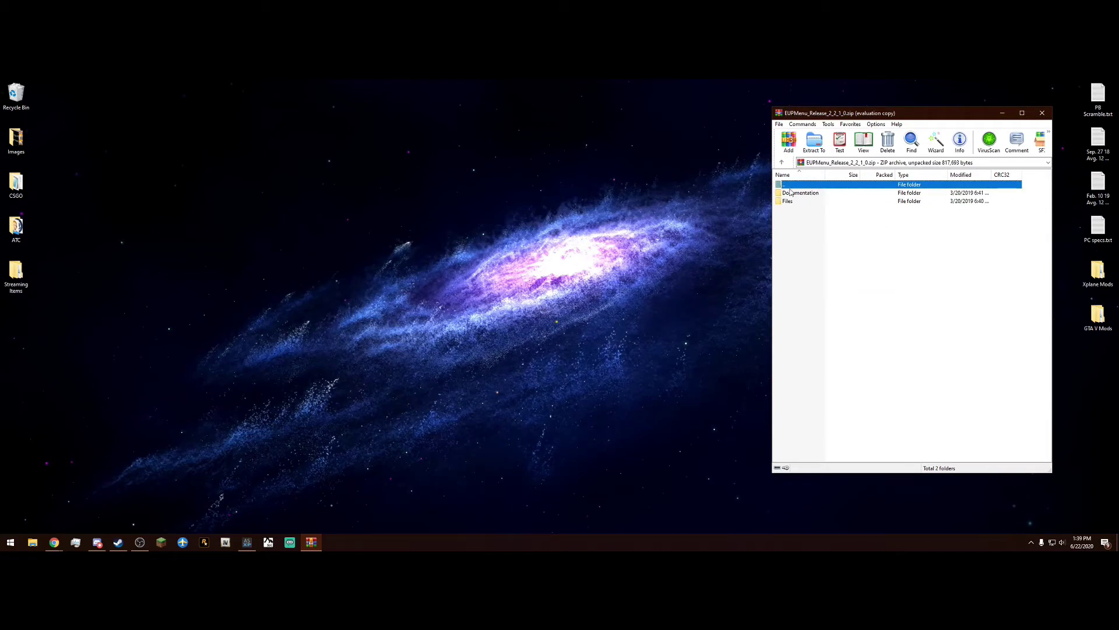
{"action": "left_click", "coordinate": [808, 194]}
{"action": "left_click", "coordinate": [811, 227]}
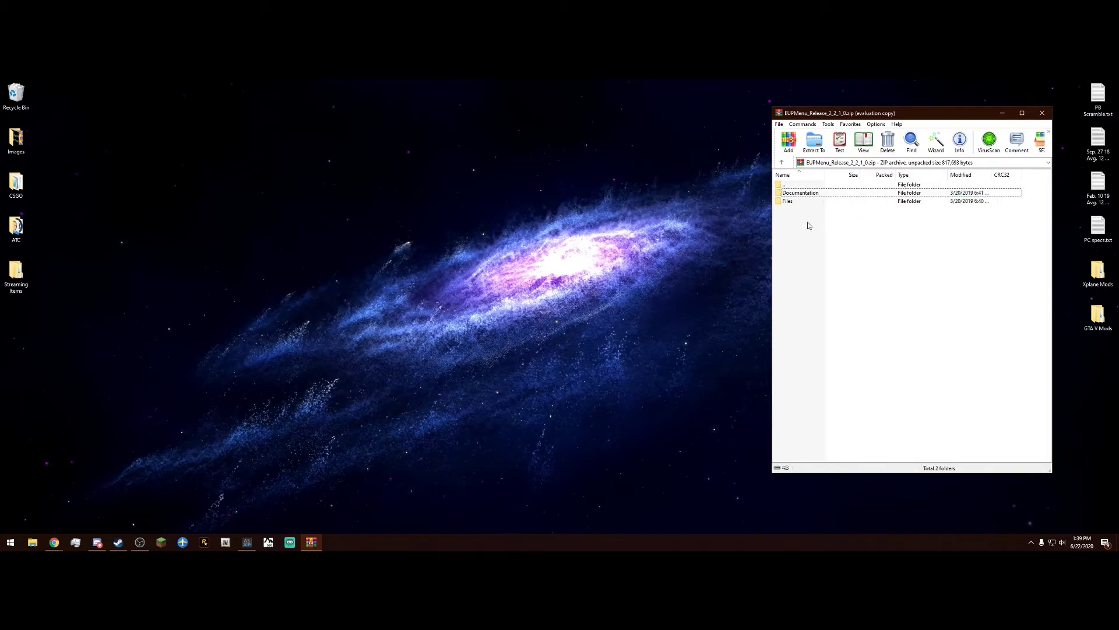
{"action": "double_click", "coordinate": [800, 203]}
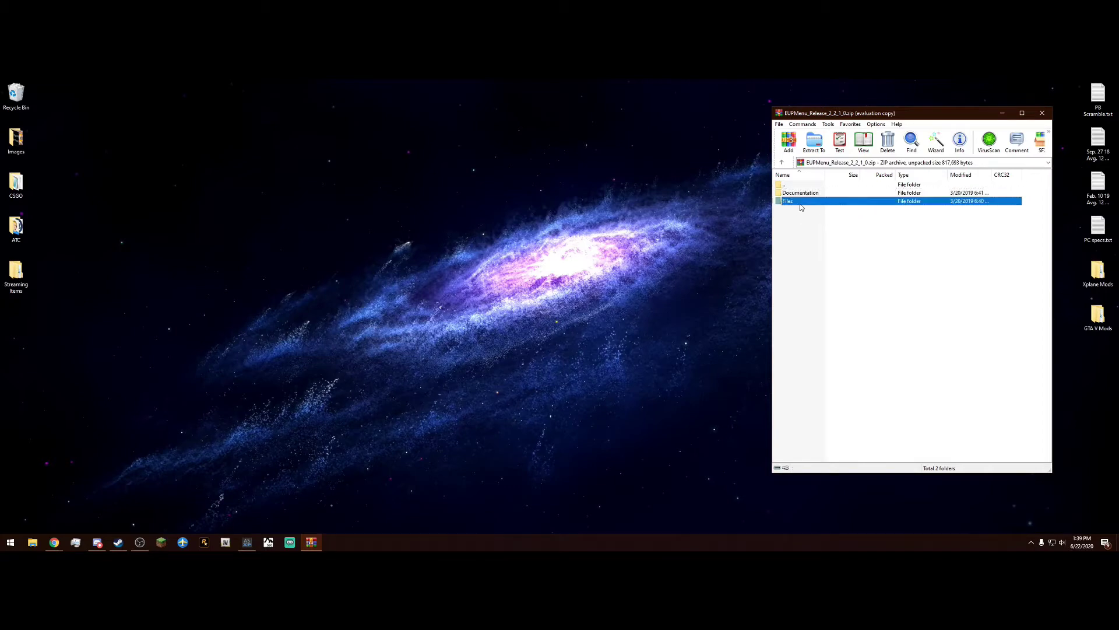
{"action": "left_click", "coordinate": [823, 238]}
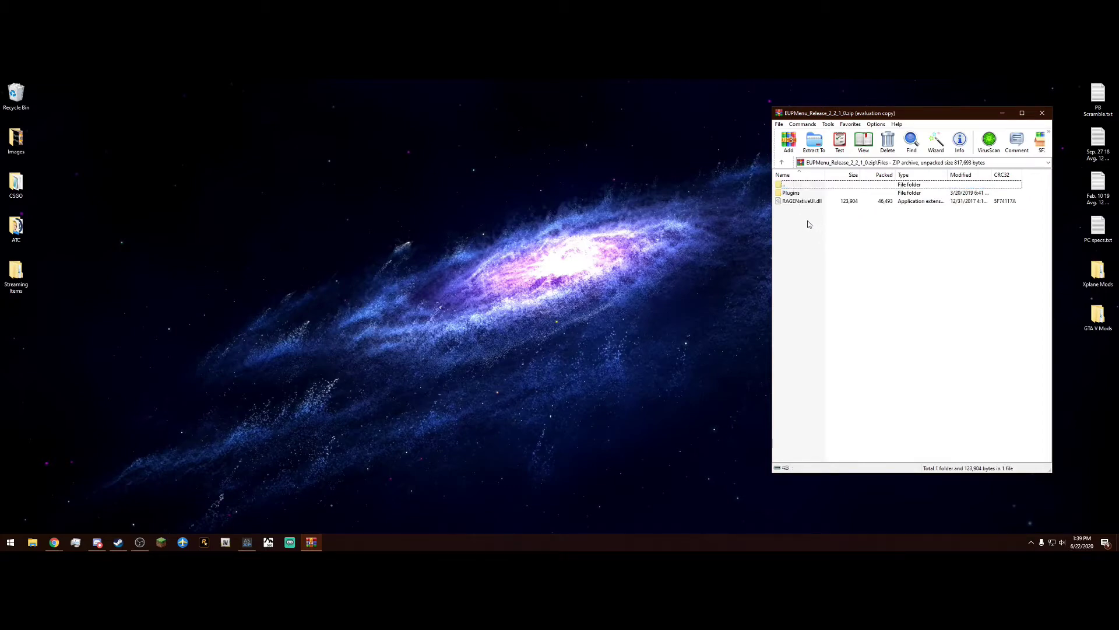
{"action": "left_click_drag", "start_coordinate": [809, 224], "coordinate": [802, 189]}
{"action": "left_click", "coordinate": [830, 235]}
{"action": "left_click", "coordinate": [33, 543]}
Open the Grand Theft Auto V folder on Storage 2 (F:) in File Explorer
{"action": "left_click_drag", "start_coordinate": [660, 118], "coordinate": [329, 129]}
{"action": "left_click", "coordinate": [185, 308]}
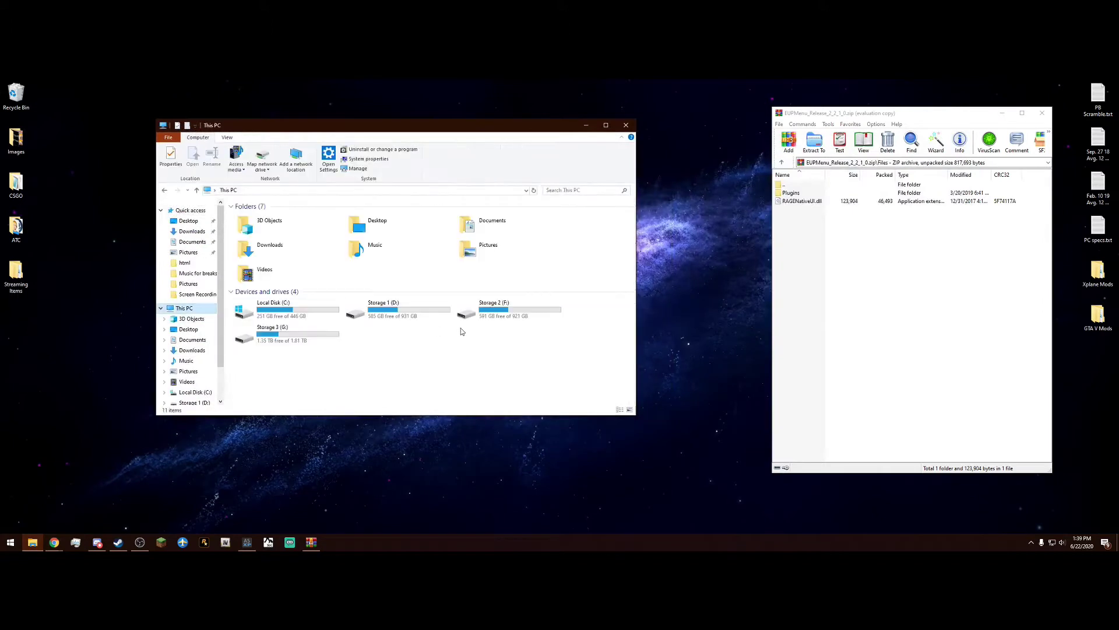
{"action": "double_click", "coordinate": [519, 317]}
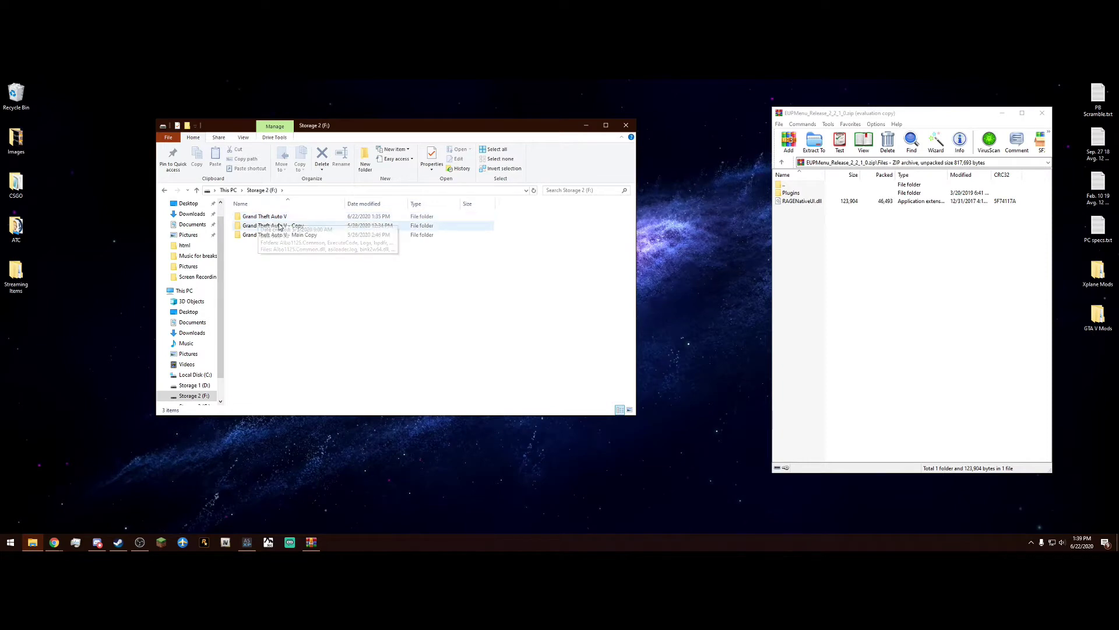
{"action": "double_click", "coordinate": [297, 219]}
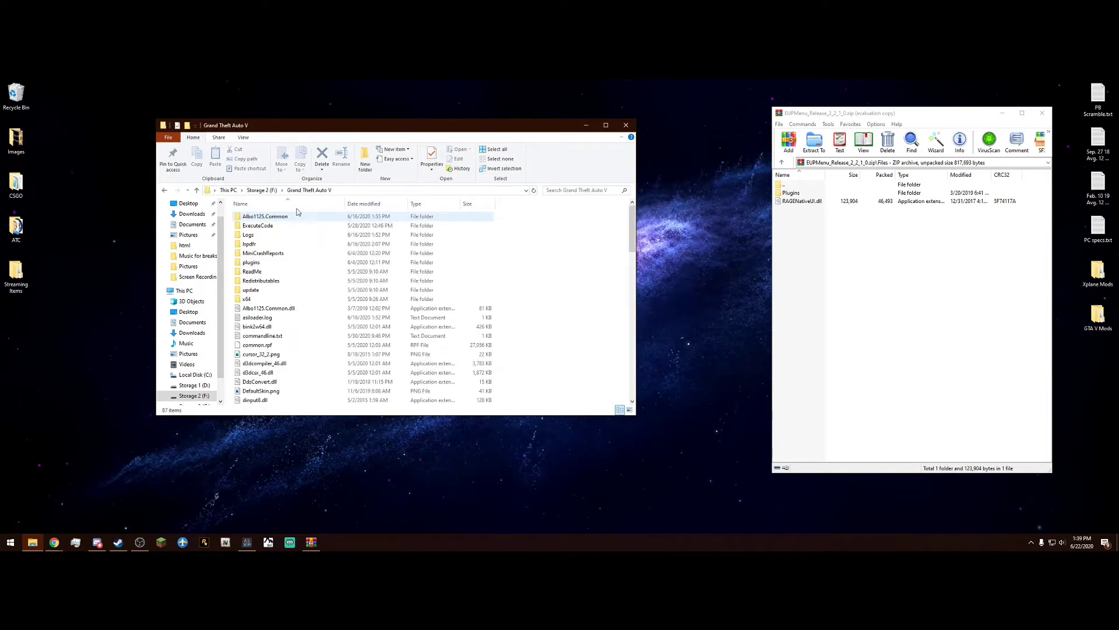
{"action": "left_click_drag", "start_coordinate": [328, 132], "coordinate": [283, 122]}
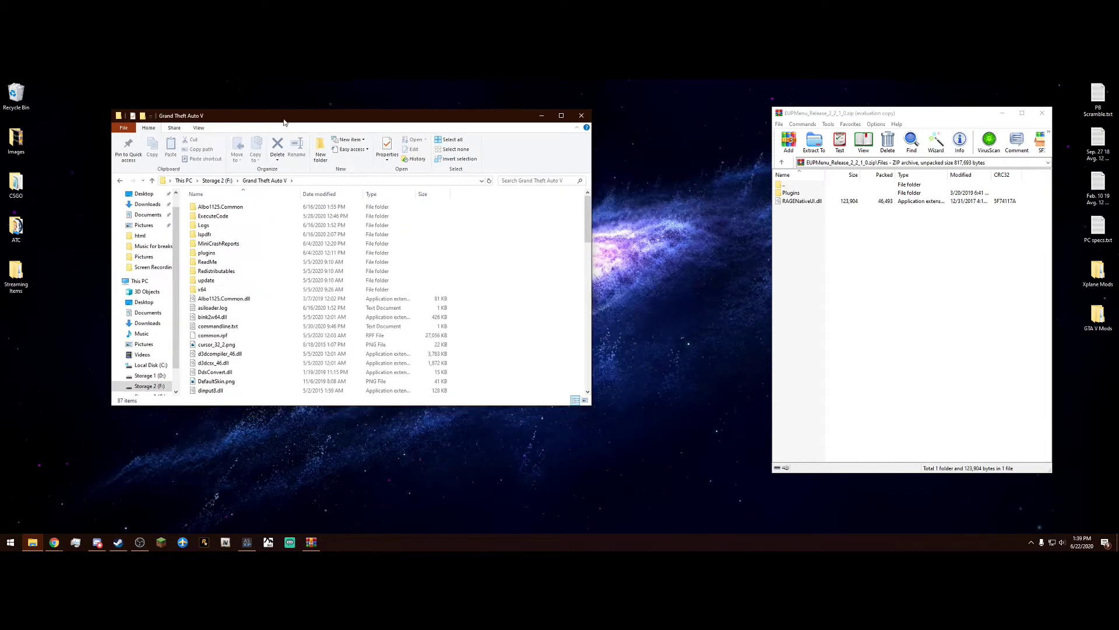
Confirm RAGENativeUI.dll is already present in the Grand Theft Auto V folder
{"action": "left_click", "coordinate": [825, 244]}
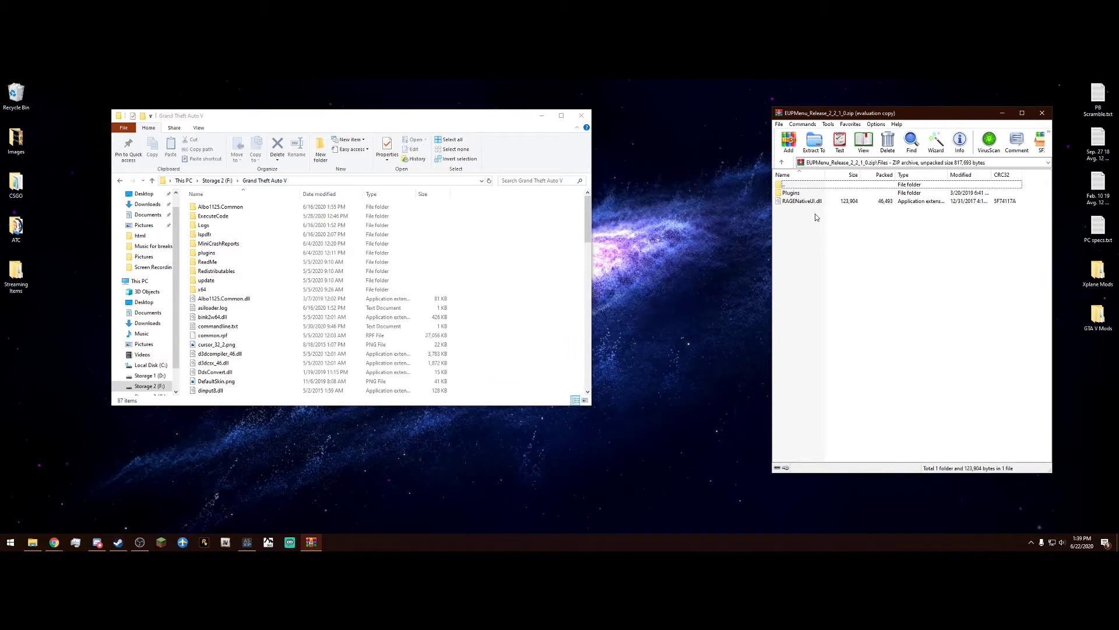
{"action": "left_click_drag", "start_coordinate": [815, 215], "coordinate": [821, 192]}
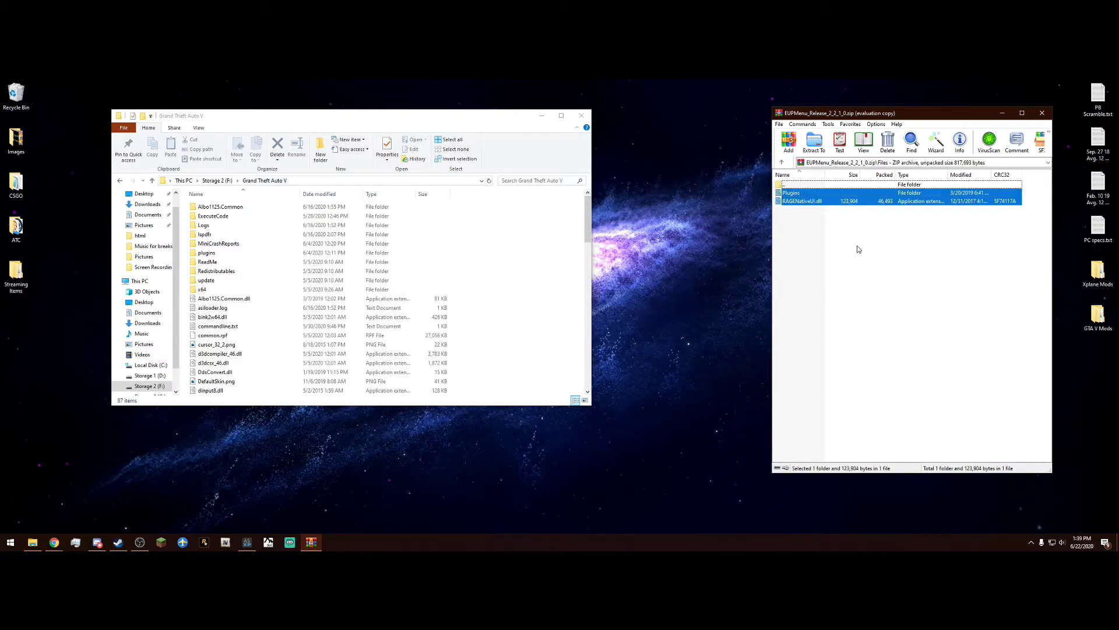
{"action": "left_click", "coordinate": [872, 246]}
{"action": "left_click", "coordinate": [792, 204]}
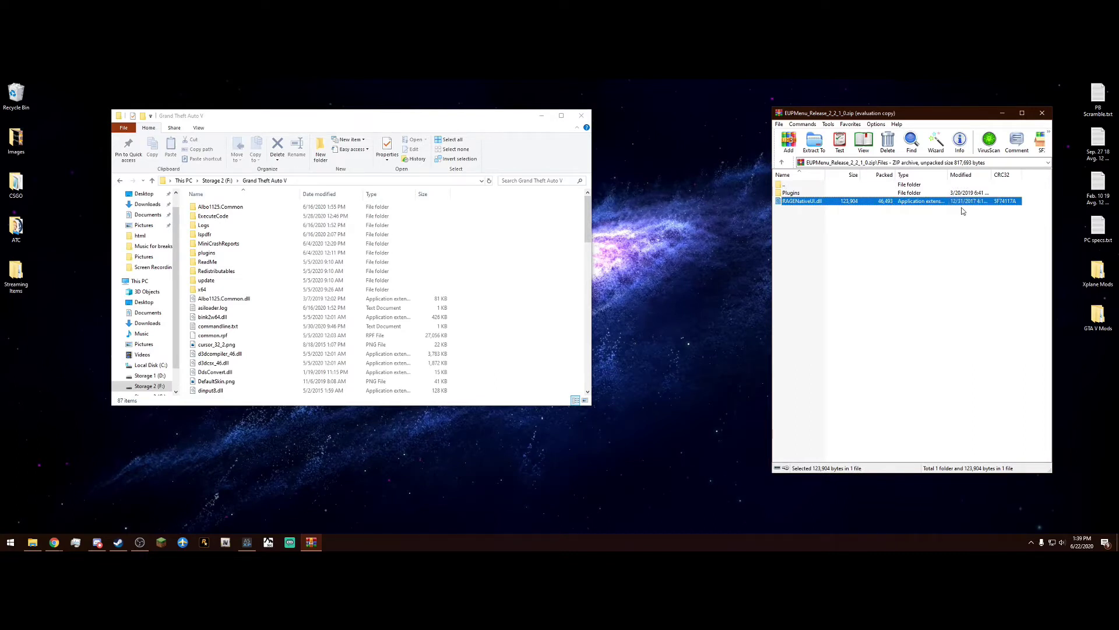
{"action": "left_click", "coordinate": [885, 262]}
{"action": "scroll", "coordinate": [532, 274], "scroll_direction": "down", "scroll_amount": 6}
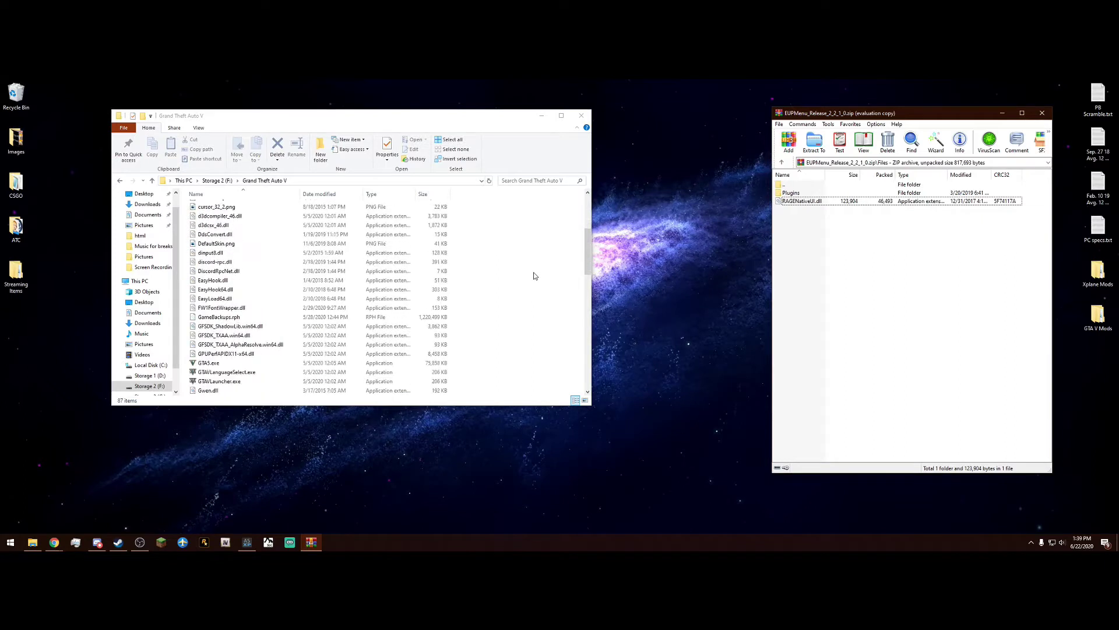
{"action": "scroll", "coordinate": [531, 278], "scroll_direction": "down", "scroll_amount": 6}
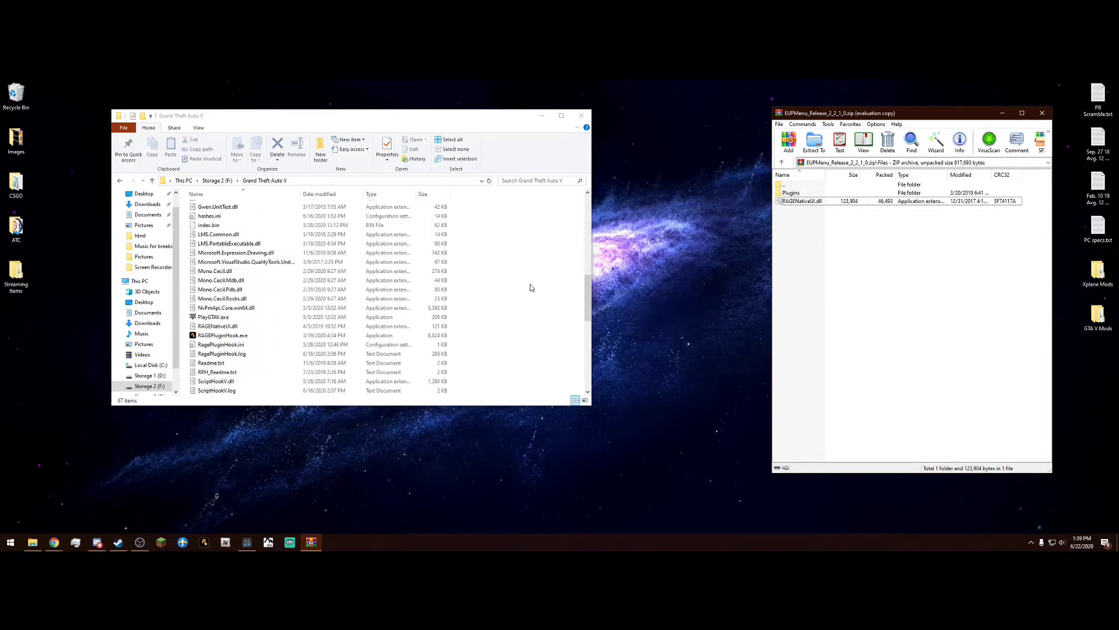
{"action": "scroll", "coordinate": [531, 287], "scroll_direction": "down", "scroll_amount": 2}
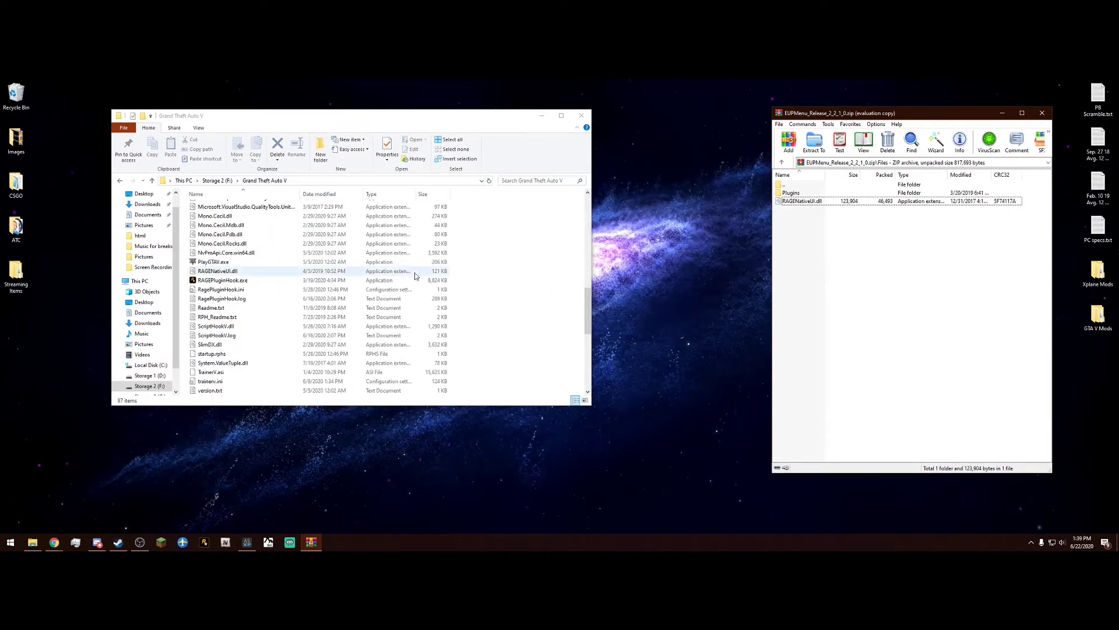
{"action": "left_click", "coordinate": [306, 272]}
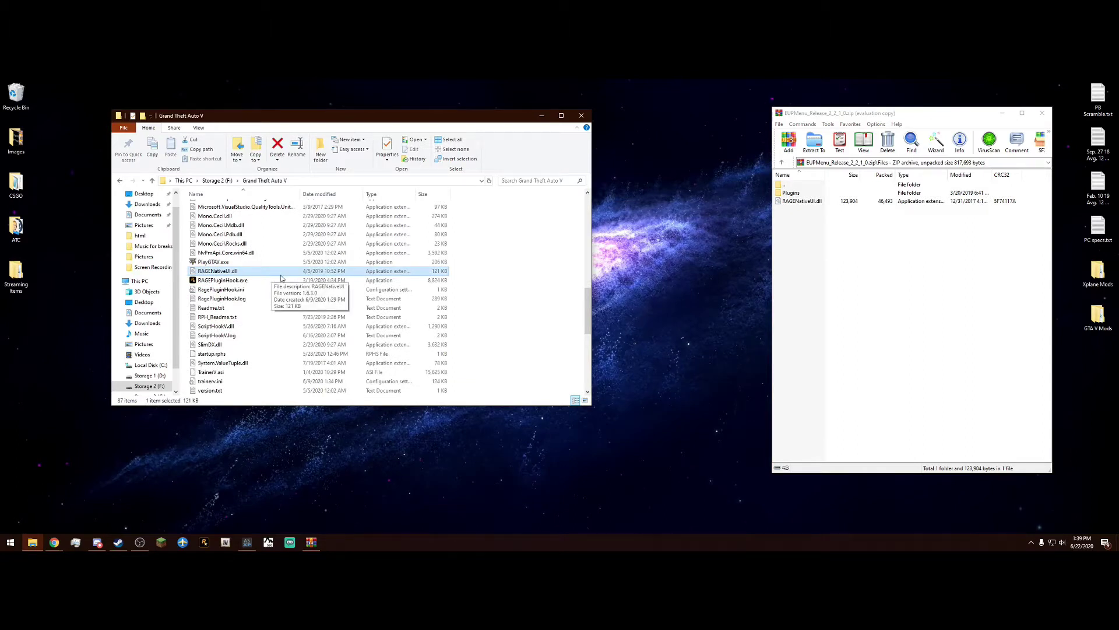
{"action": "left_click", "coordinate": [294, 273], "text": "ctrl"}
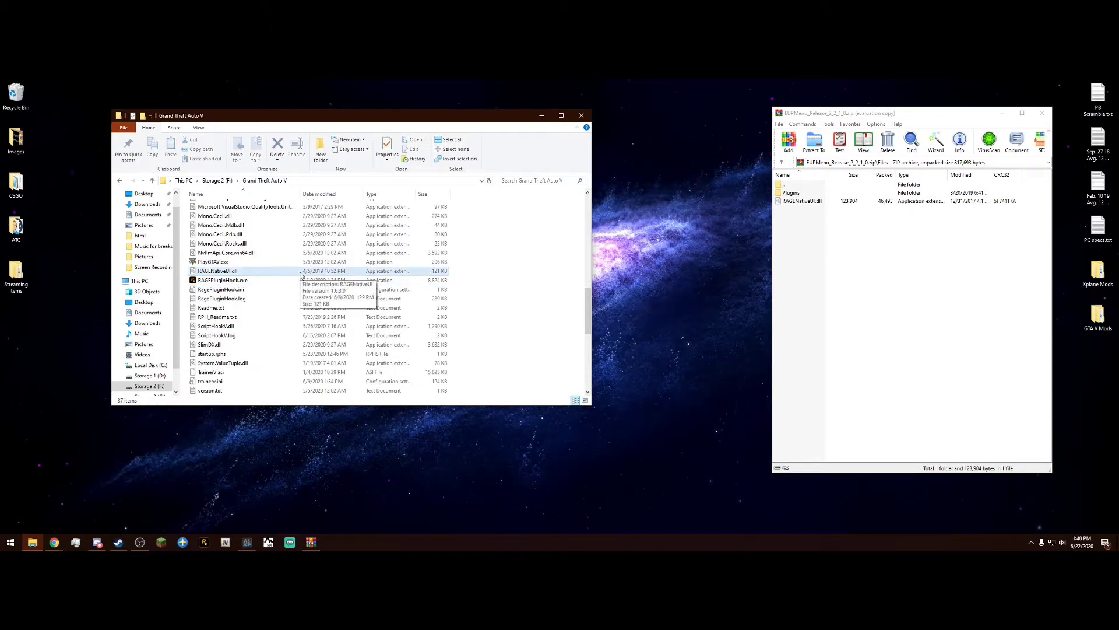
{"action": "scroll", "coordinate": [301, 273], "scroll_direction": "up", "scroll_amount": 20}
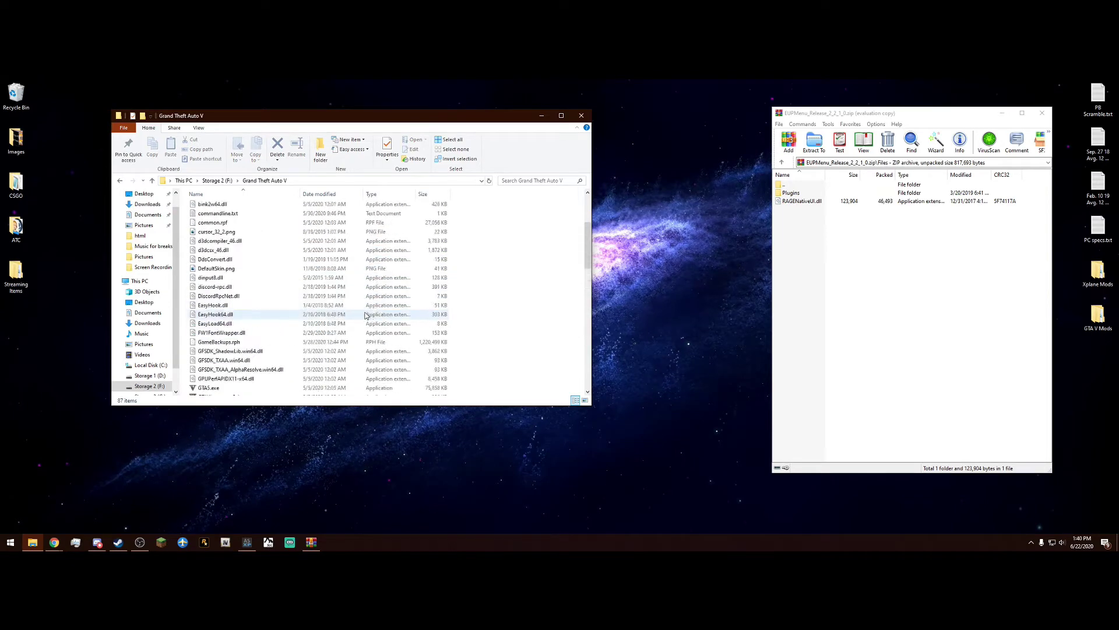
Copy the archive's Plugins folder into the Grand Theft Auto V folder
{"action": "left_click", "coordinate": [813, 201]}
{"action": "left_click", "coordinate": [817, 228]}
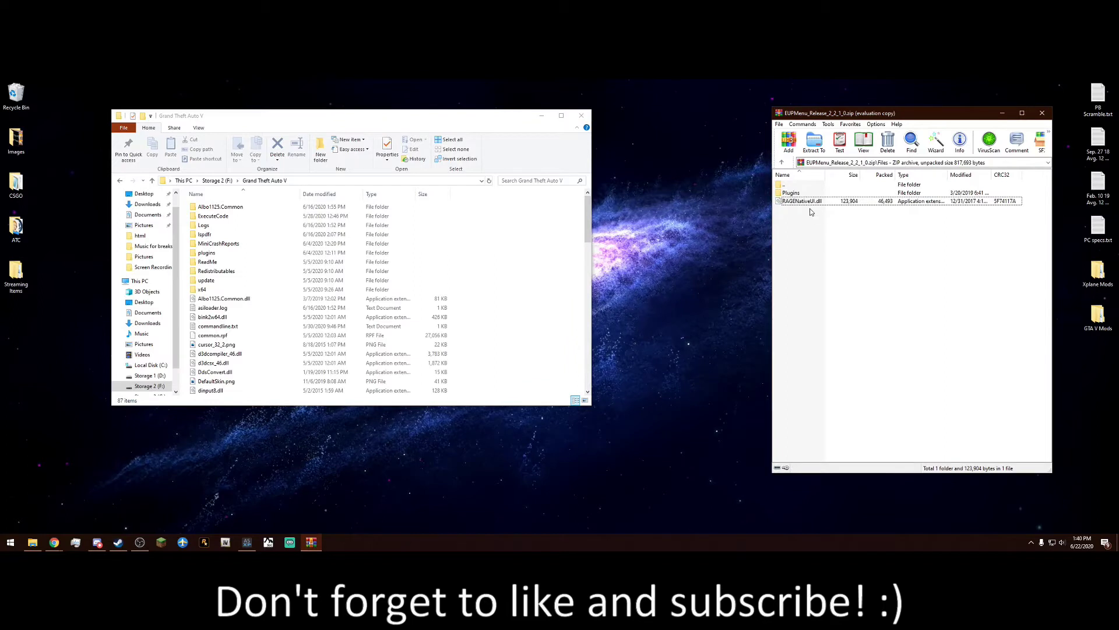
{"action": "left_click_drag", "start_coordinate": [802, 196], "coordinate": [795, 192]}
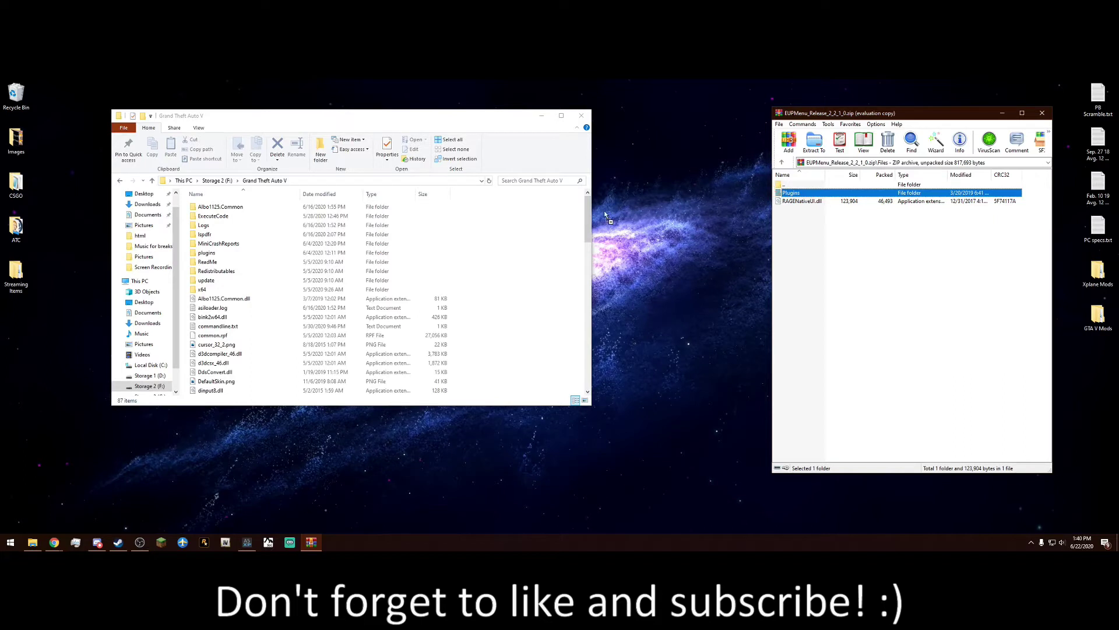
{"action": "left_click_drag", "start_coordinate": [528, 240], "coordinate": [528, 241]}
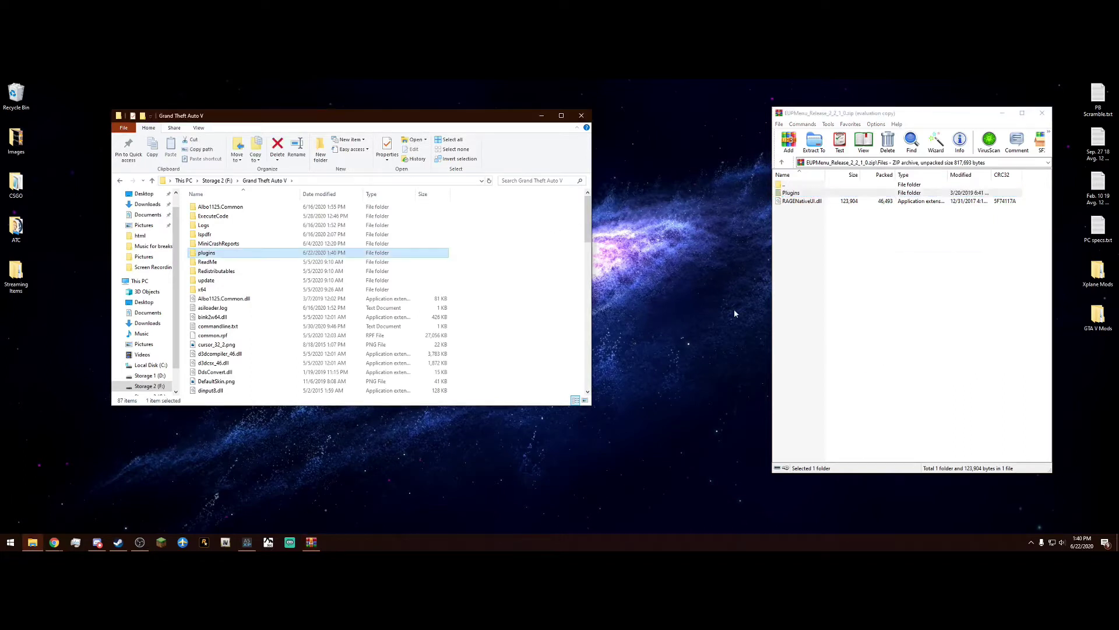
{"action": "left_click", "coordinate": [560, 265]}
{"action": "left_click", "coordinate": [871, 337]}
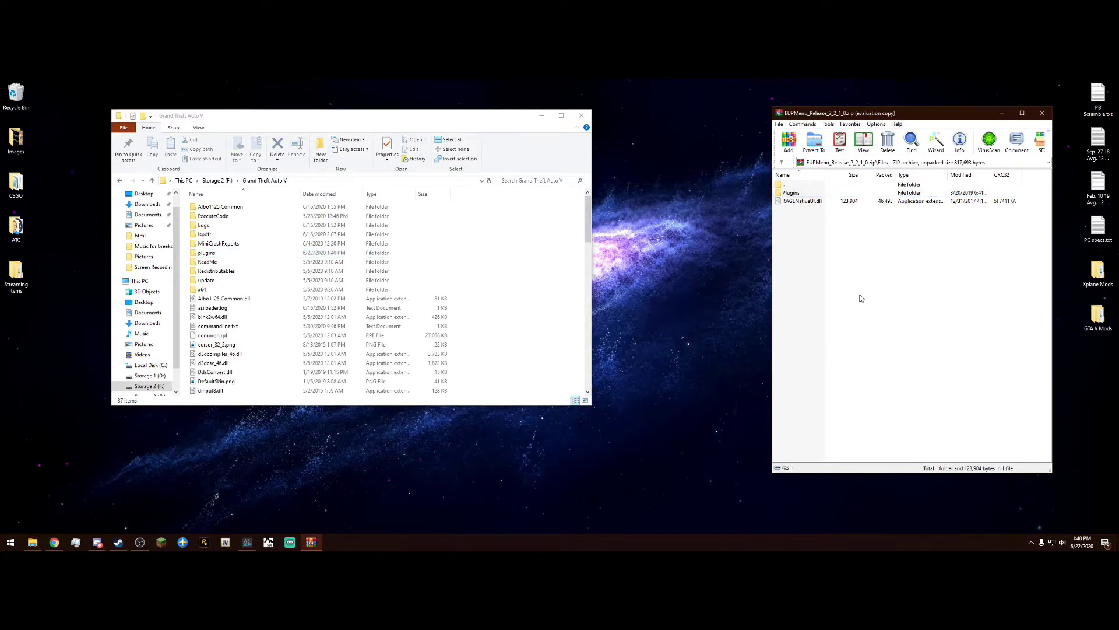
Close the EUP Menu archive and open EUP_L_O_8.1.rar in WinRAR
{"action": "left_click", "coordinate": [1042, 114]}
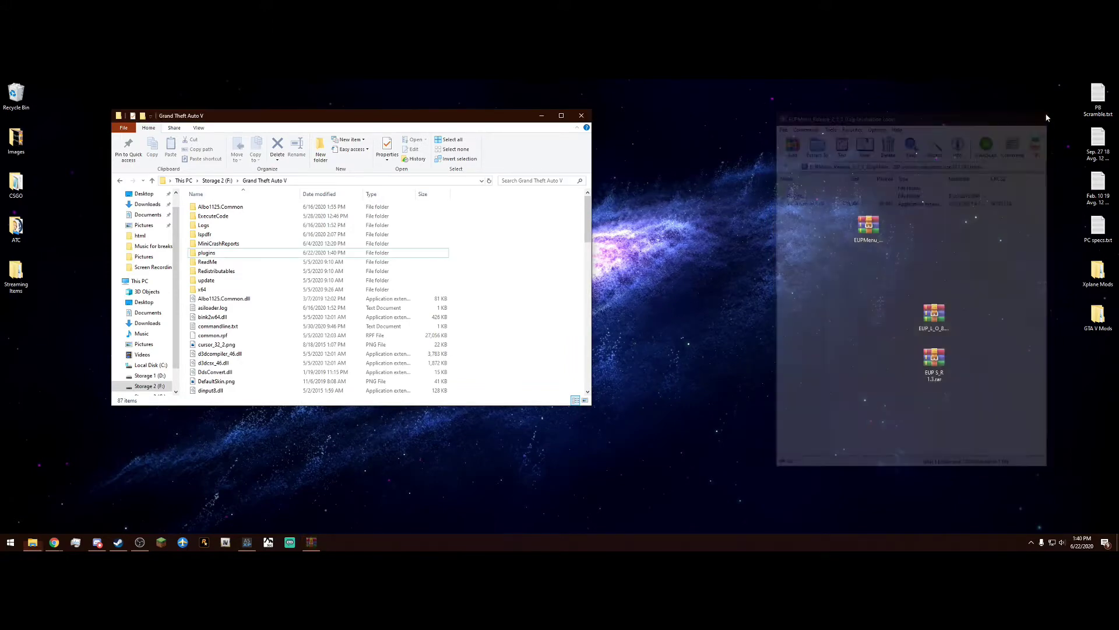
{"action": "left_click_drag", "start_coordinate": [491, 120], "coordinate": [456, 125]}
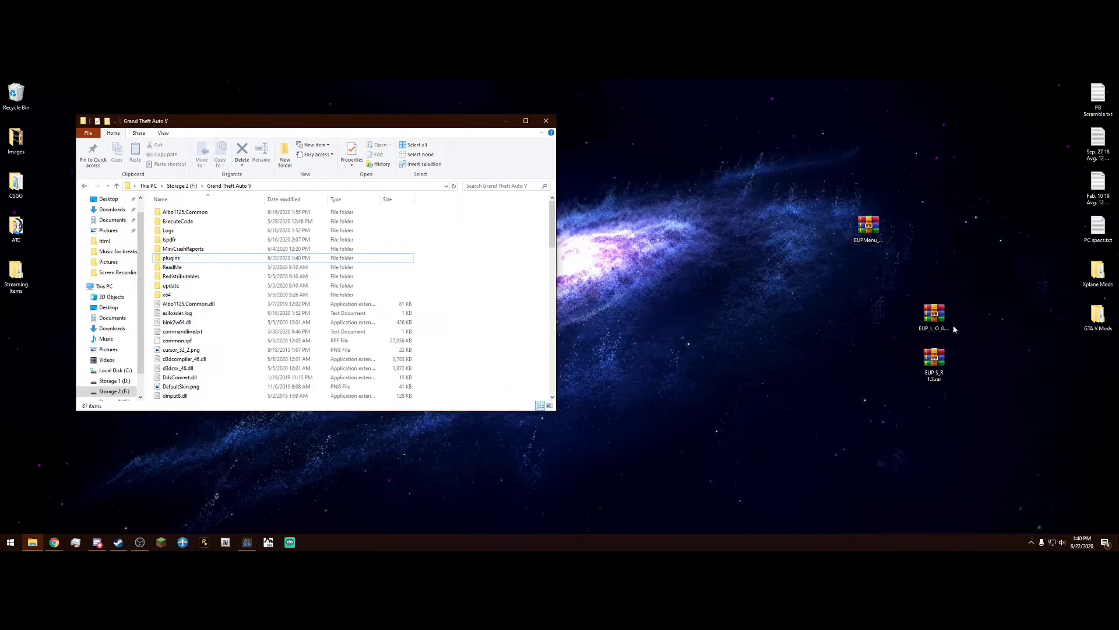
{"action": "left_click_drag", "start_coordinate": [936, 320], "coordinate": [859, 270]}
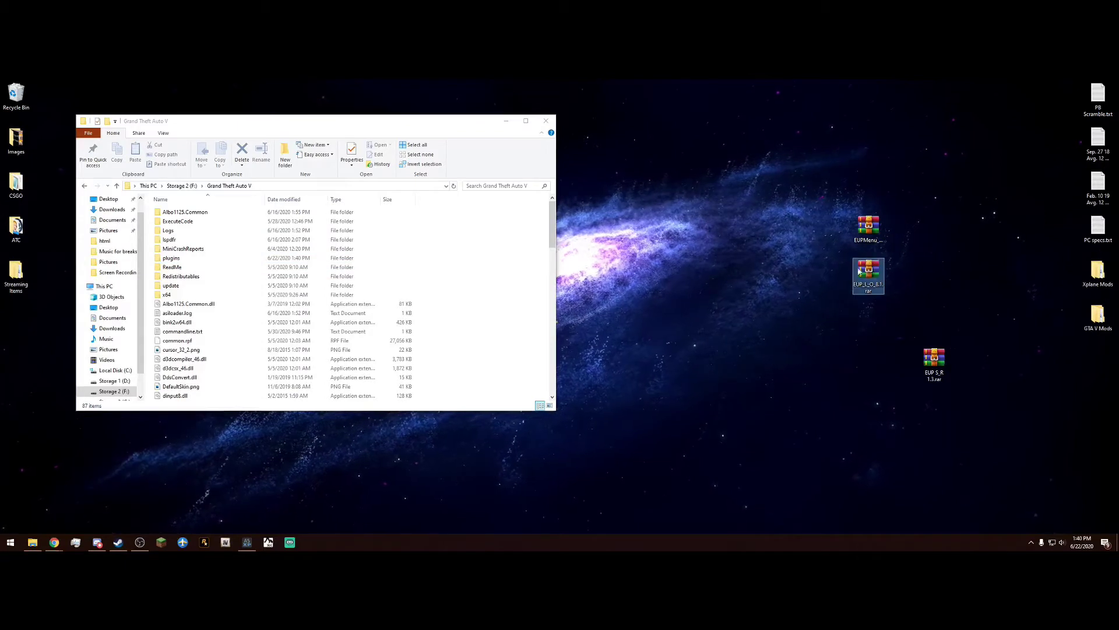
{"action": "double_click", "coordinate": [858, 270]}
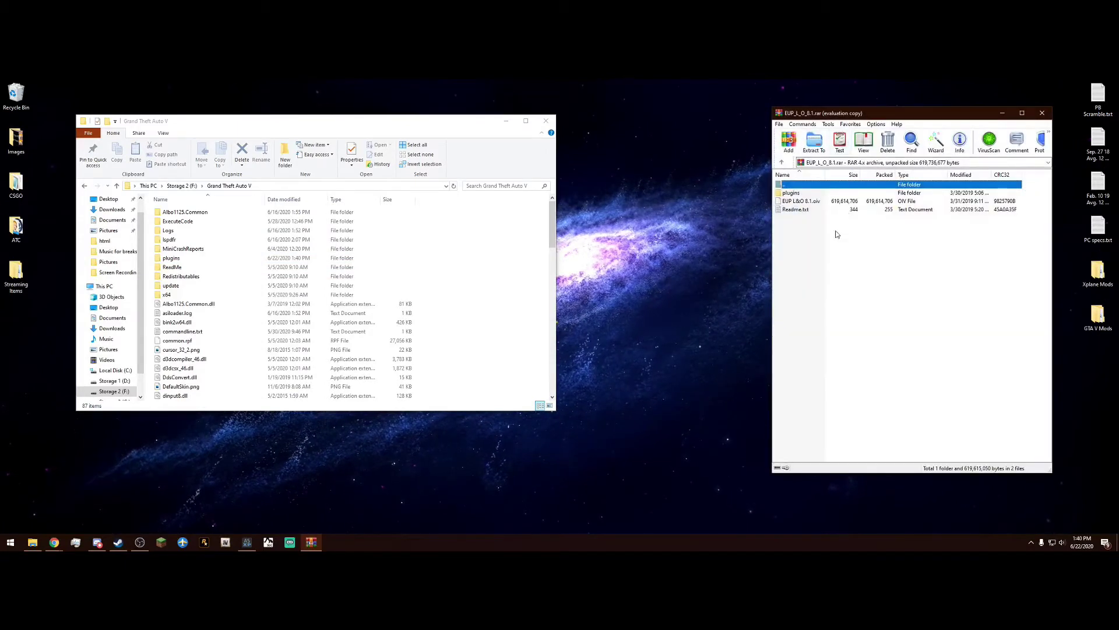
{"action": "left_click", "coordinate": [971, 274]}
Copy the Law & Order archive's plugins folder into the Grand Theft Auto V folder
{"action": "left_click", "coordinate": [802, 203]}
{"action": "left_click", "coordinate": [830, 228]}
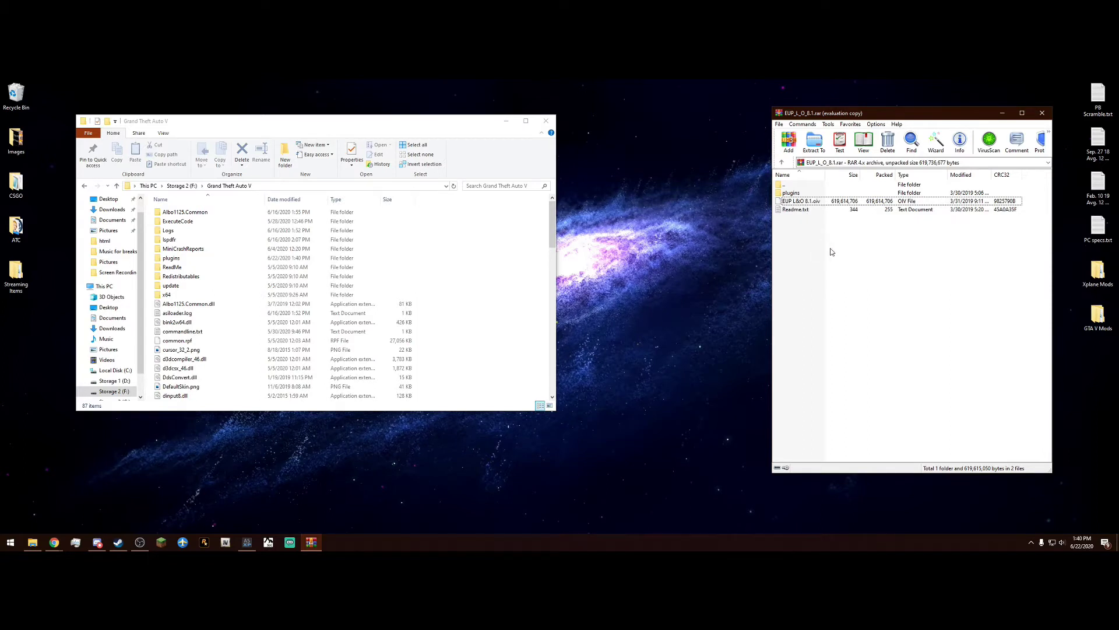
{"action": "left_click", "coordinate": [791, 195]}
{"action": "left_click_drag", "start_coordinate": [800, 197], "coordinate": [485, 250]}
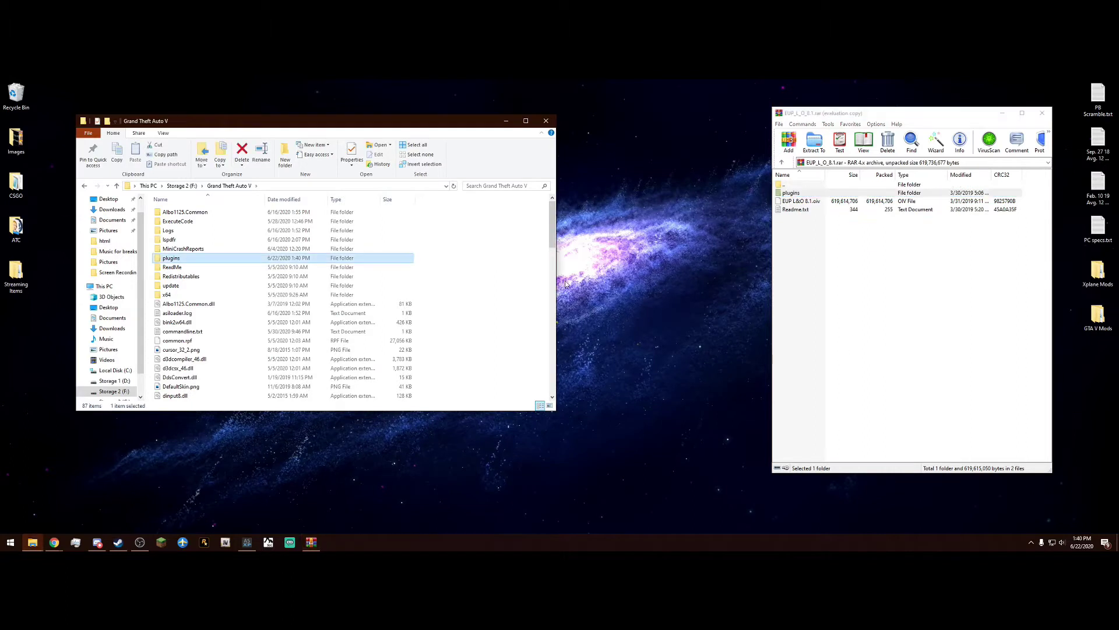
Extract EUP L&O 8.1.oiv to the desktop and launch OpenIV for GTA V on Windows
{"action": "left_click", "coordinate": [507, 122]}
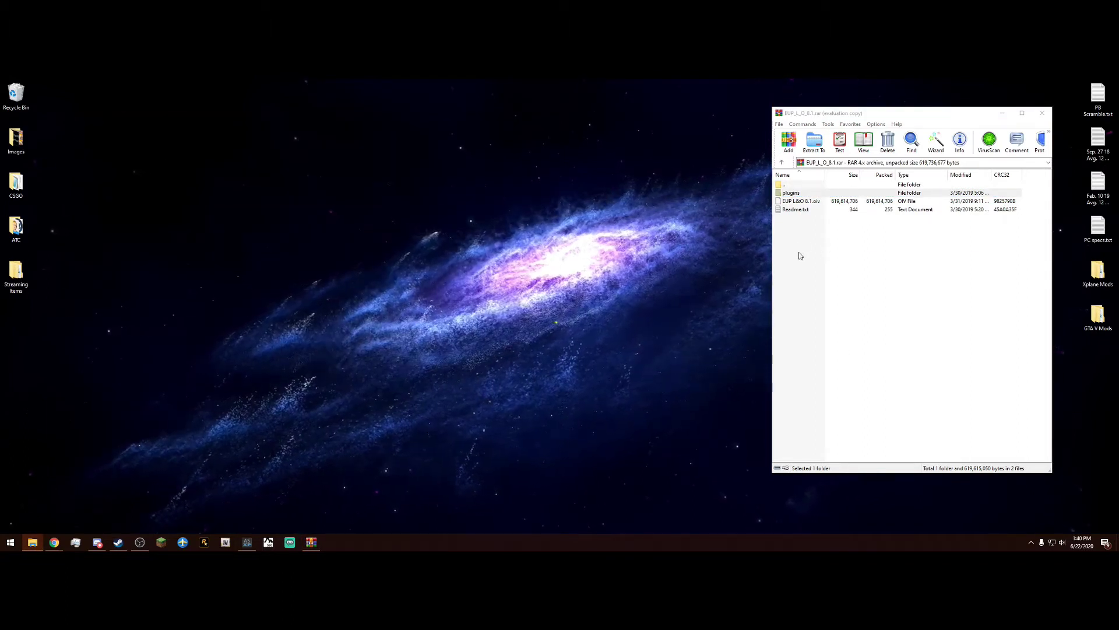
{"action": "left_click", "coordinate": [789, 202]}
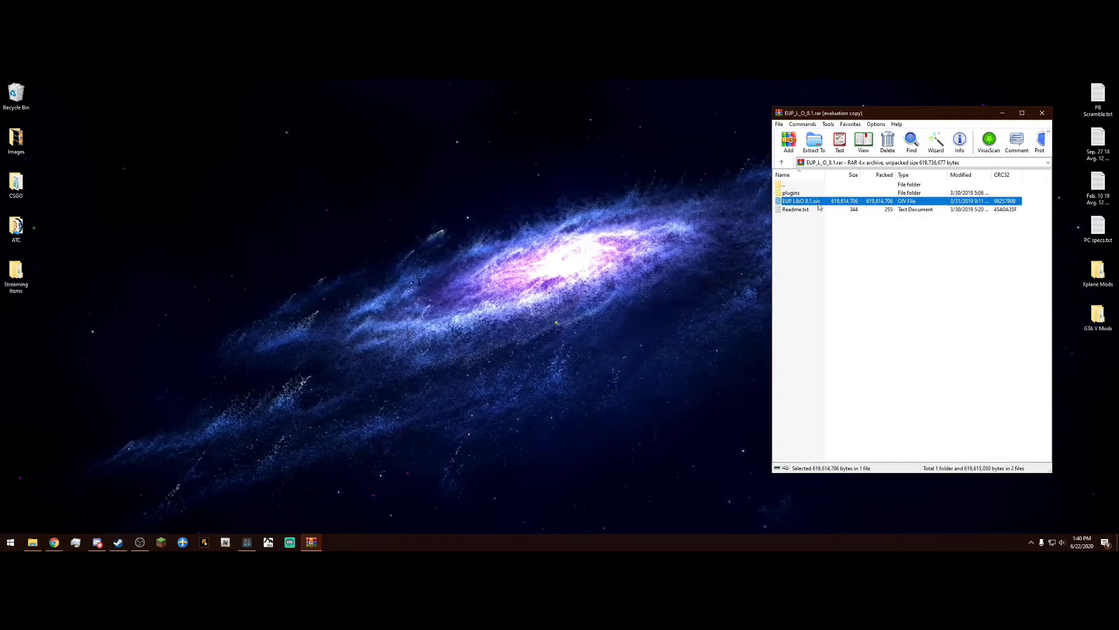
{"action": "left_click_drag", "start_coordinate": [816, 204], "coordinate": [502, 182]}
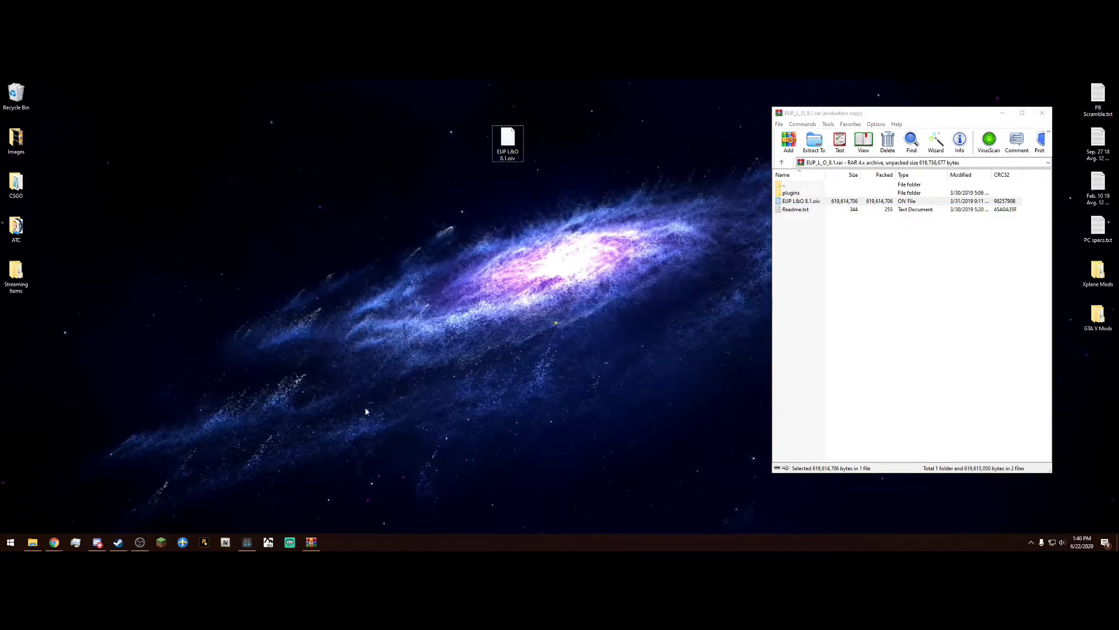
{"action": "key", "text": "Return"}
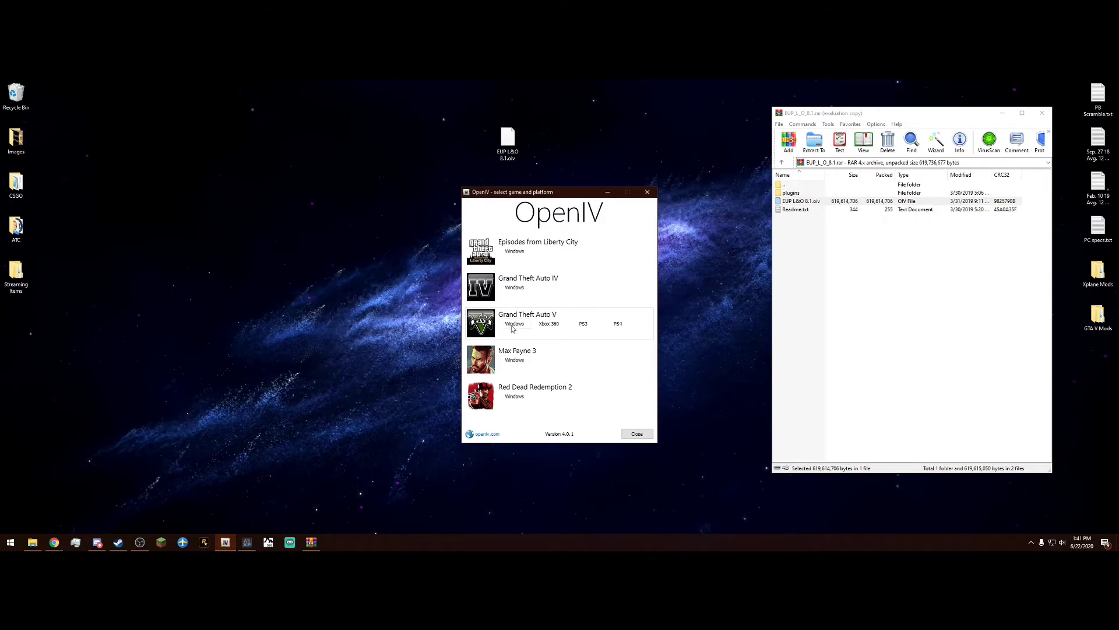
{"action": "left_click", "coordinate": [514, 326]}
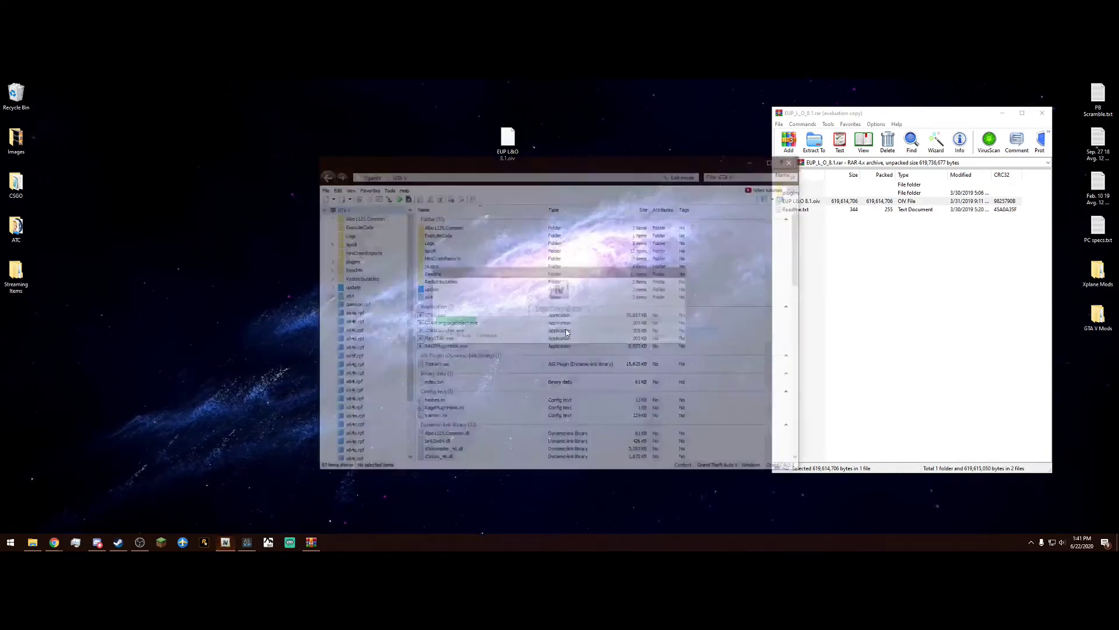
Load EUP L&O 8.1.oiv in the Package Installer, then cancel because OpenIV.ASI is missing
{"action": "left_click_drag", "start_coordinate": [566, 166], "coordinate": [370, 189]}
{"action": "left_click", "coordinate": [191, 211]}
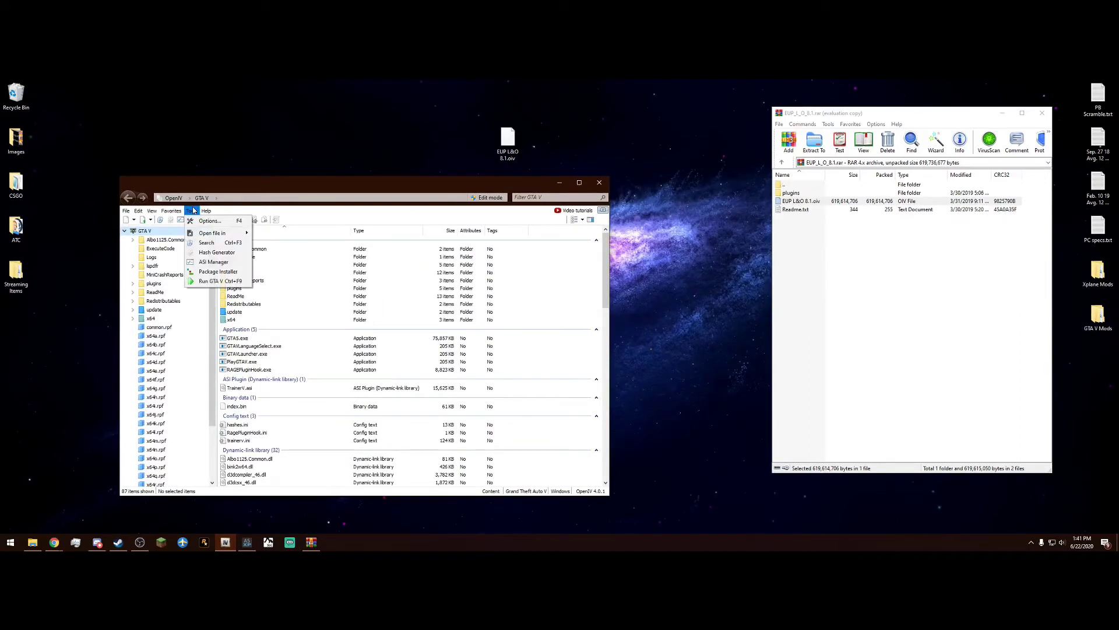
{"action": "left_click", "coordinate": [223, 272]}
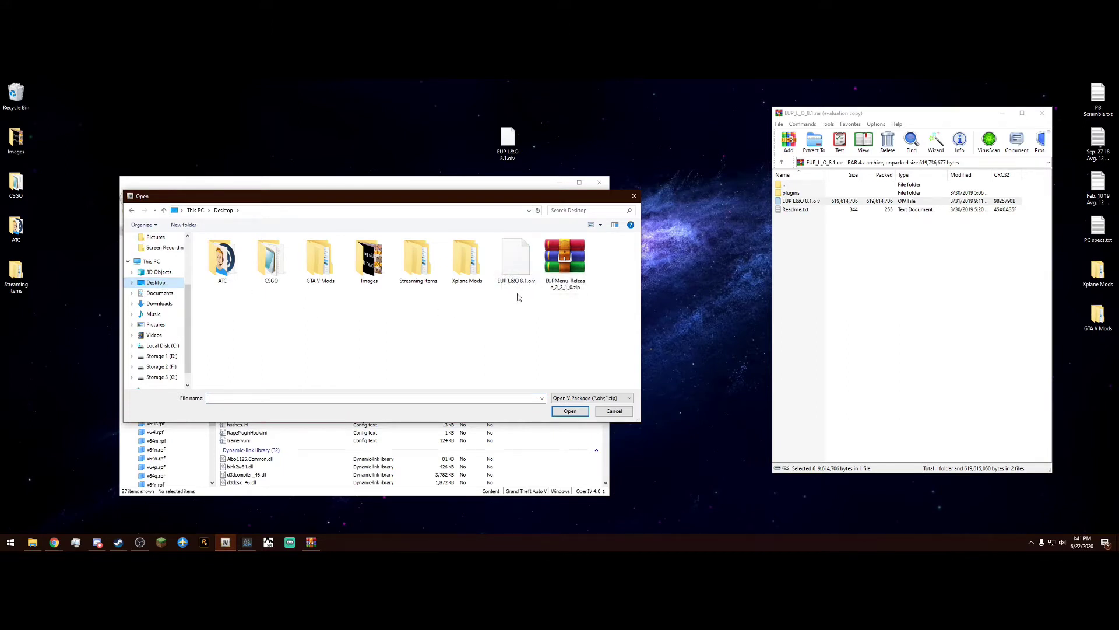
{"action": "left_click", "coordinate": [524, 272]}
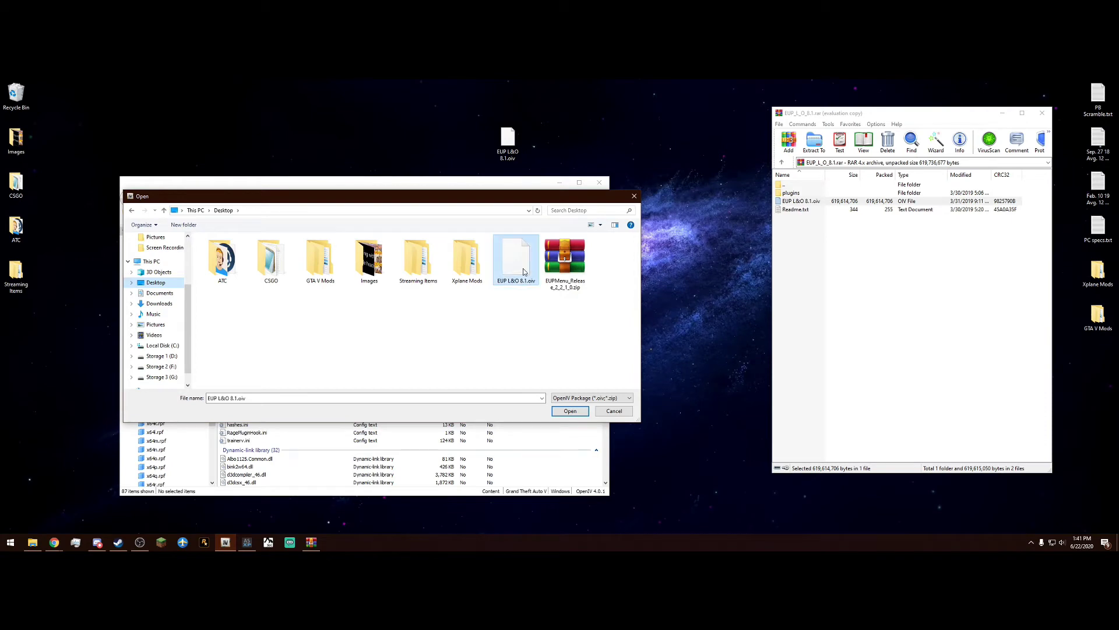
{"action": "left_click", "coordinate": [570, 411]}
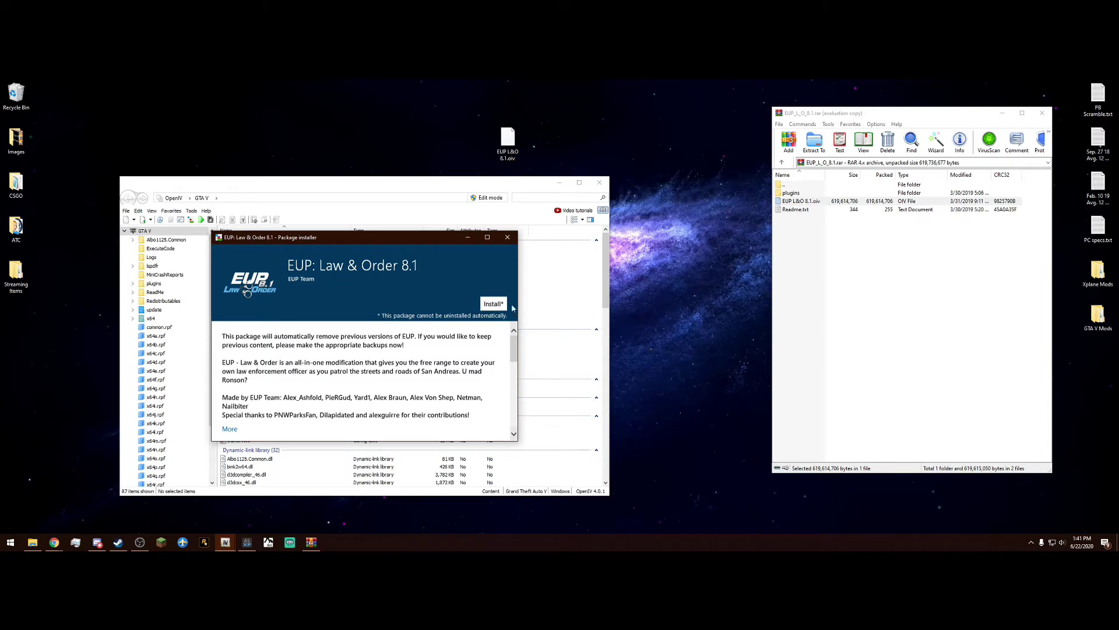
{"action": "left_click", "coordinate": [493, 302]}
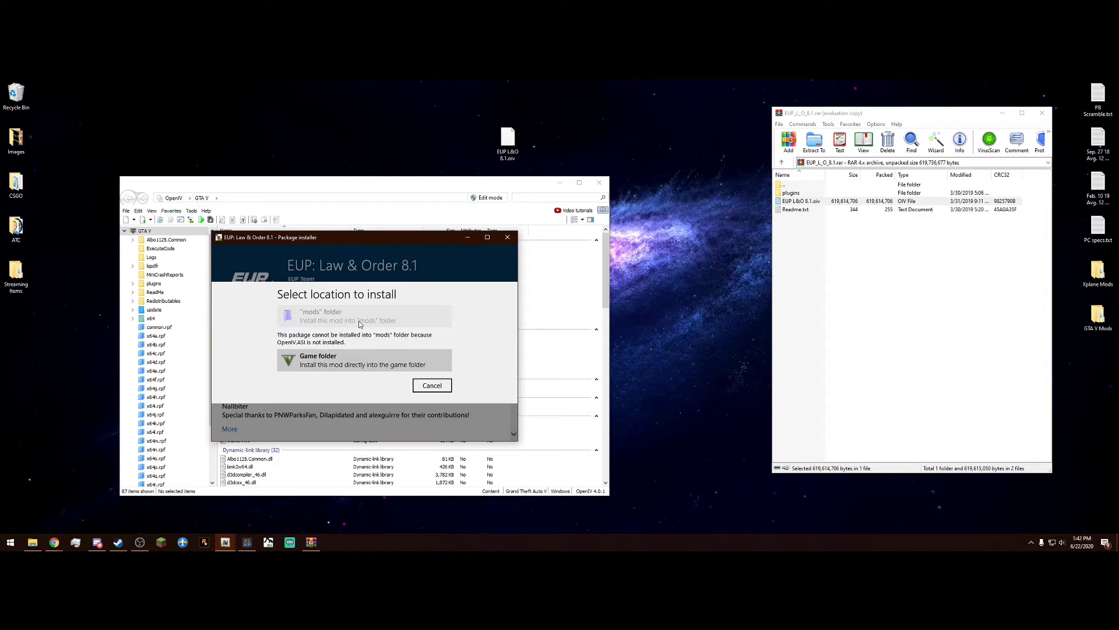
{"action": "left_click", "coordinate": [507, 237]}
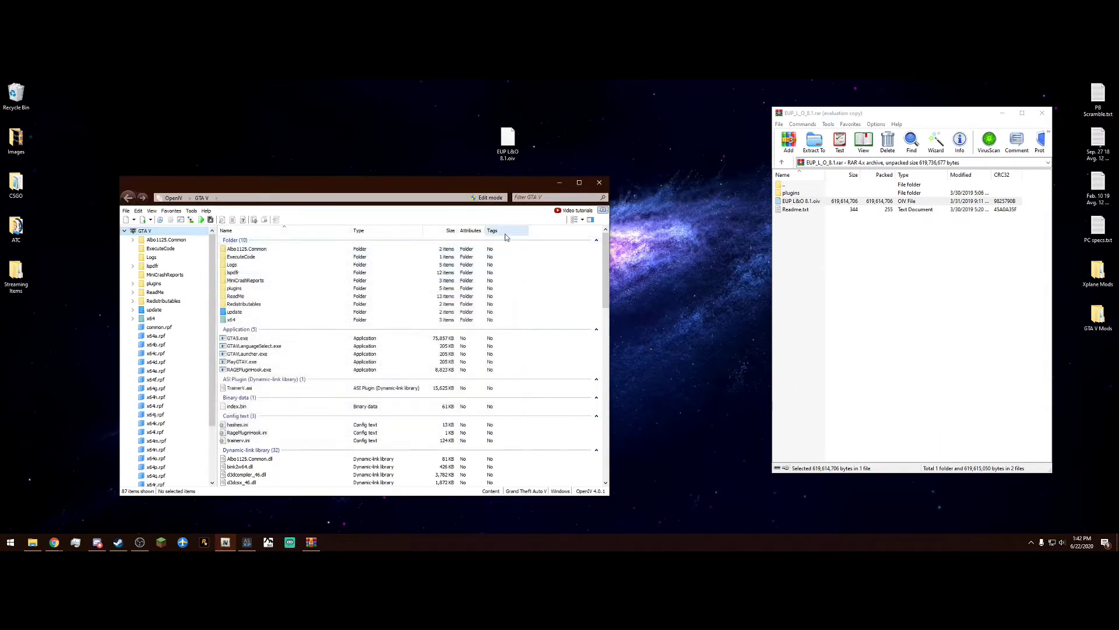
{"action": "left_click", "coordinate": [191, 211]}
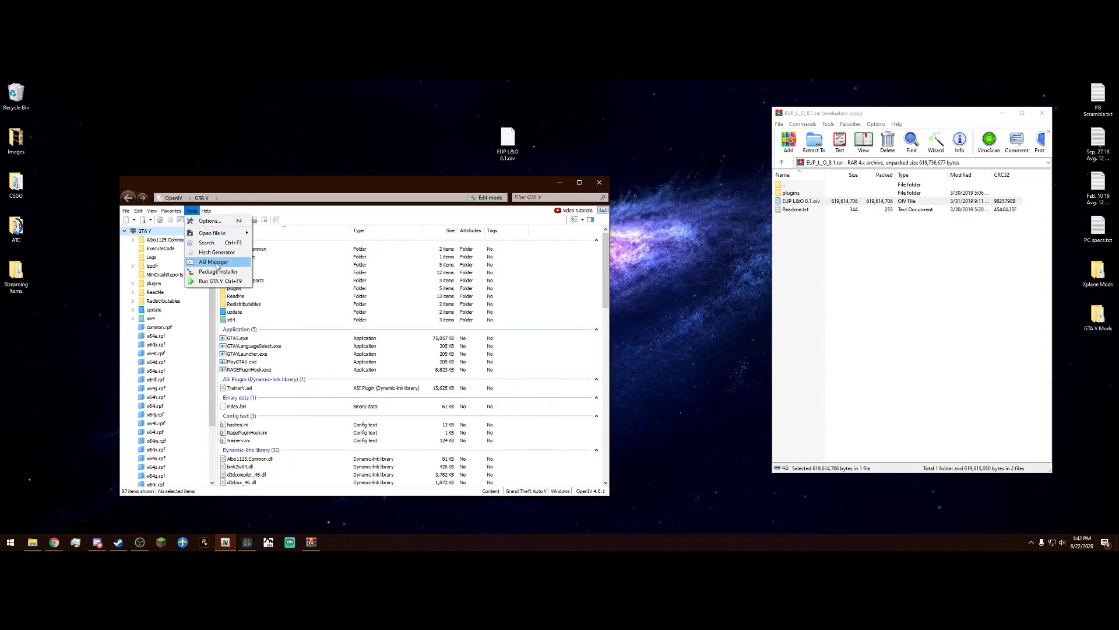
Install OpenIV.ASI and openCamera via the ASI Manager, creating the mods folder
{"action": "left_click", "coordinate": [216, 263]}
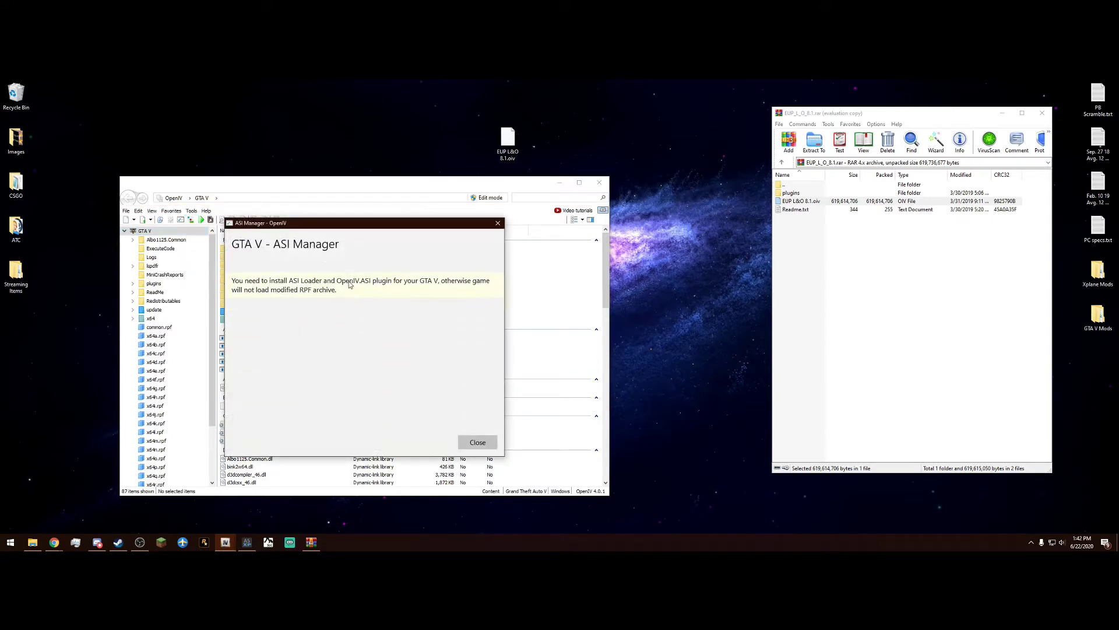
{"action": "left_click", "coordinate": [469, 357]}
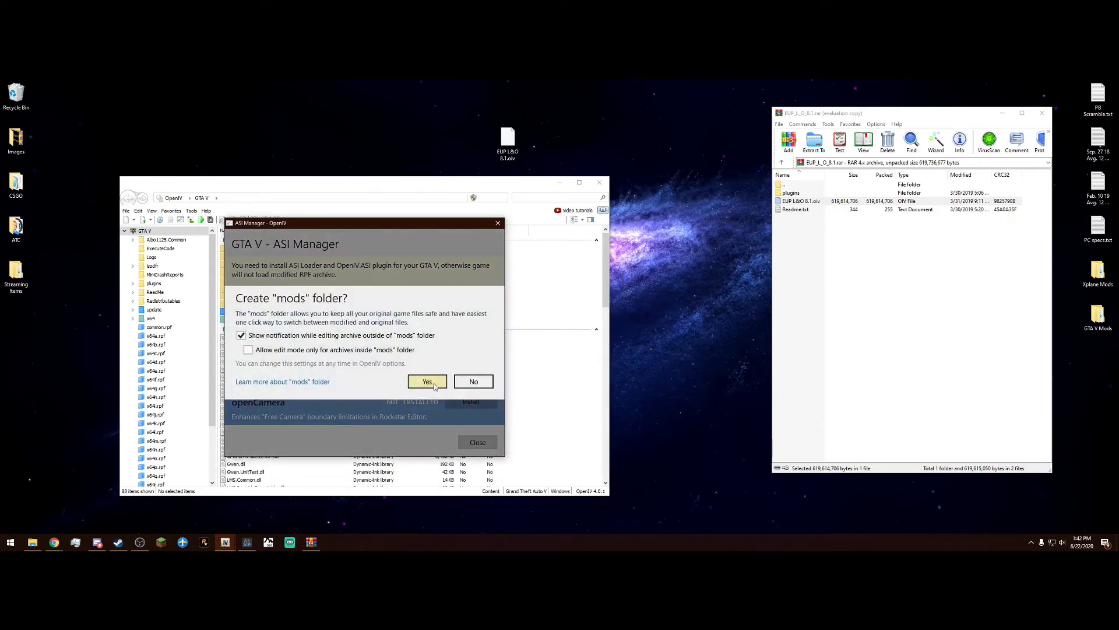
{"action": "left_click", "coordinate": [425, 383]}
{"action": "left_click", "coordinate": [469, 404]}
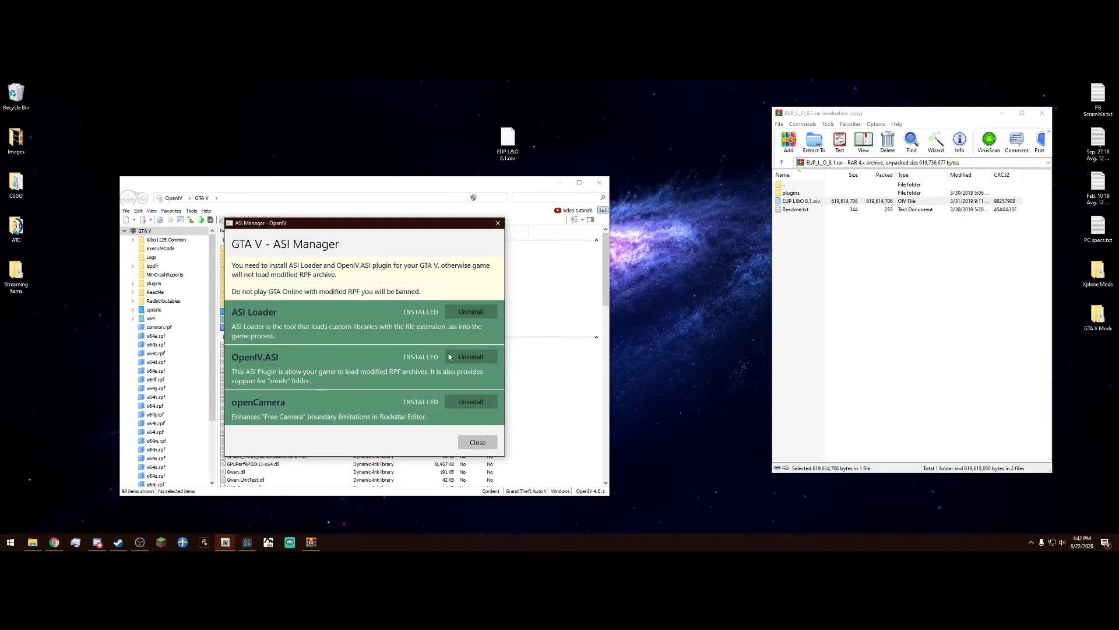
{"action": "left_click", "coordinate": [478, 442]}
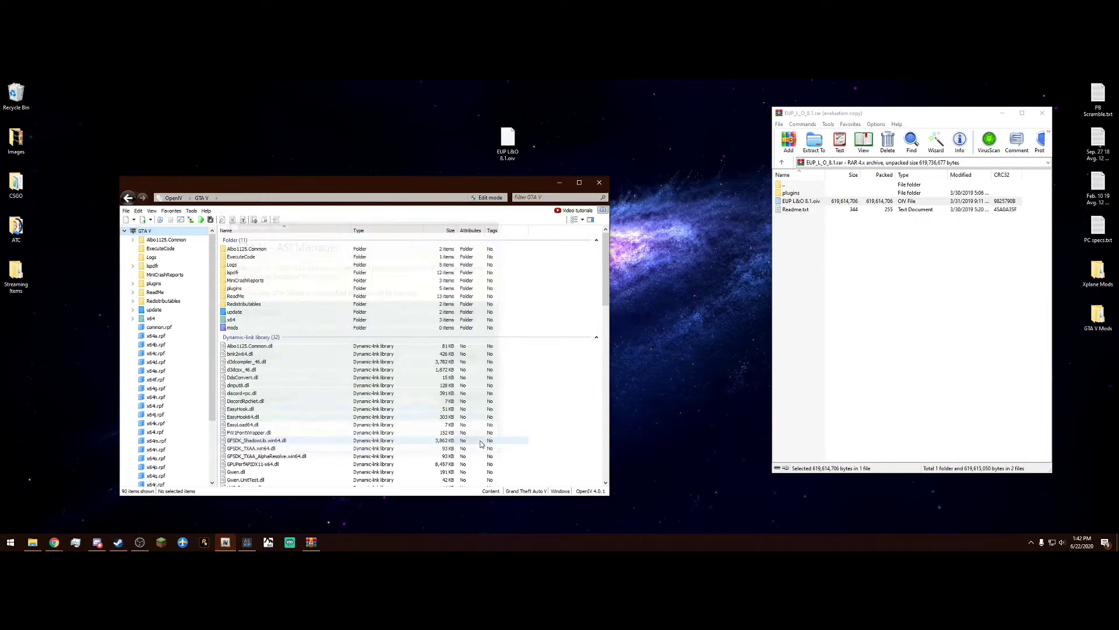
{"action": "left_click", "coordinate": [194, 213]}
Install EUP L&O 8.1.oiv into the mods folder, then close the Law & Order archive
{"action": "left_click", "coordinate": [216, 272]}
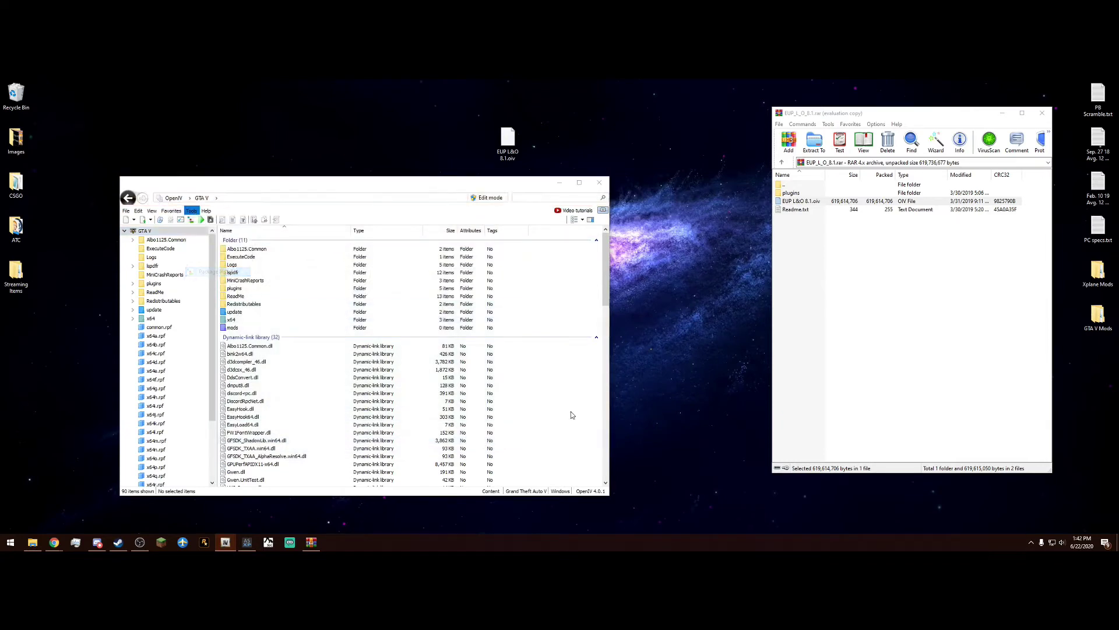
{"action": "double_click", "coordinate": [516, 262]}
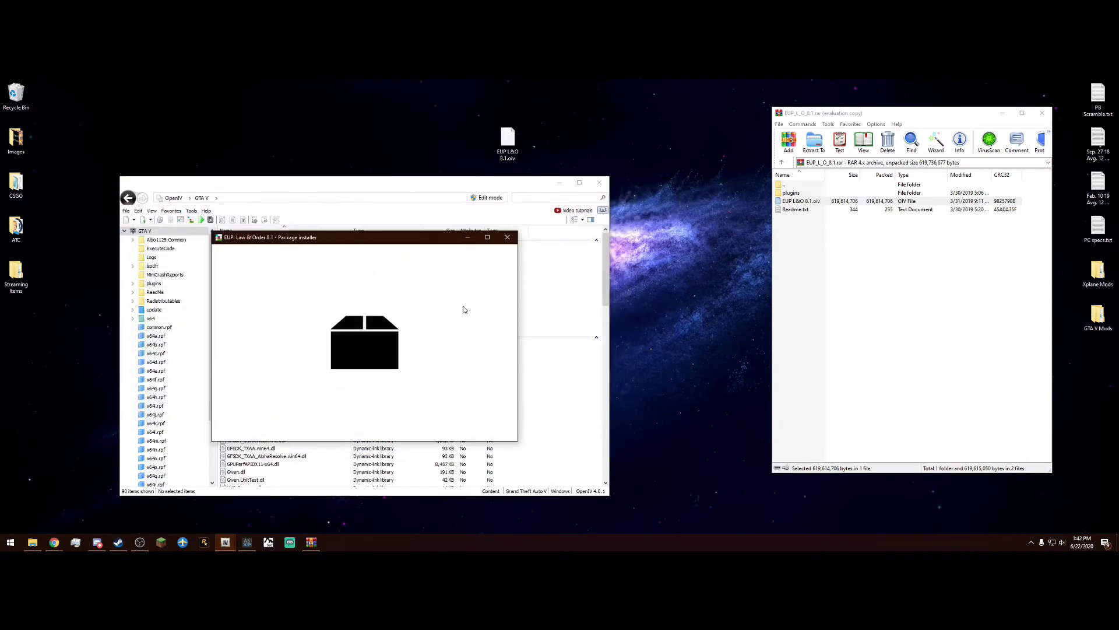
{"action": "left_click", "coordinate": [492, 303]}
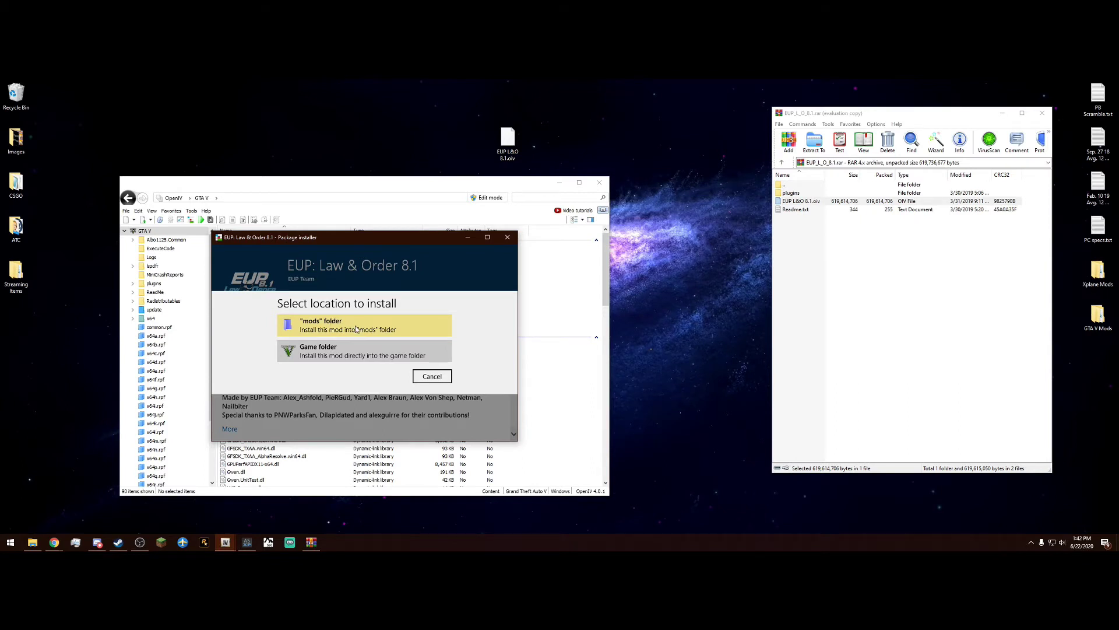
{"action": "left_click", "coordinate": [356, 326]}
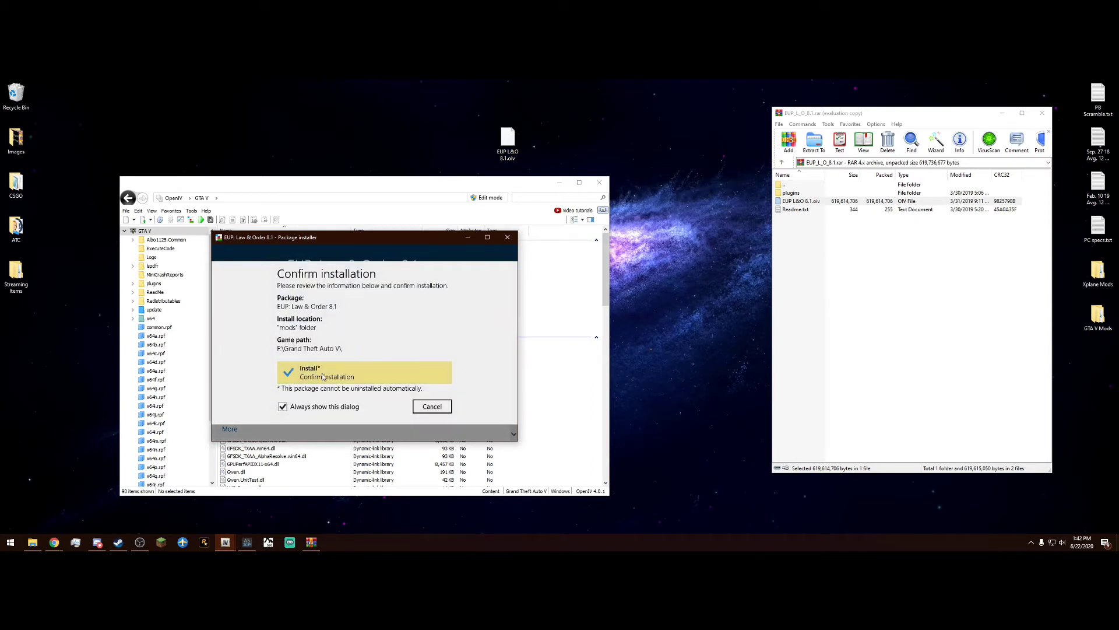
{"action": "left_click", "coordinate": [365, 371]}
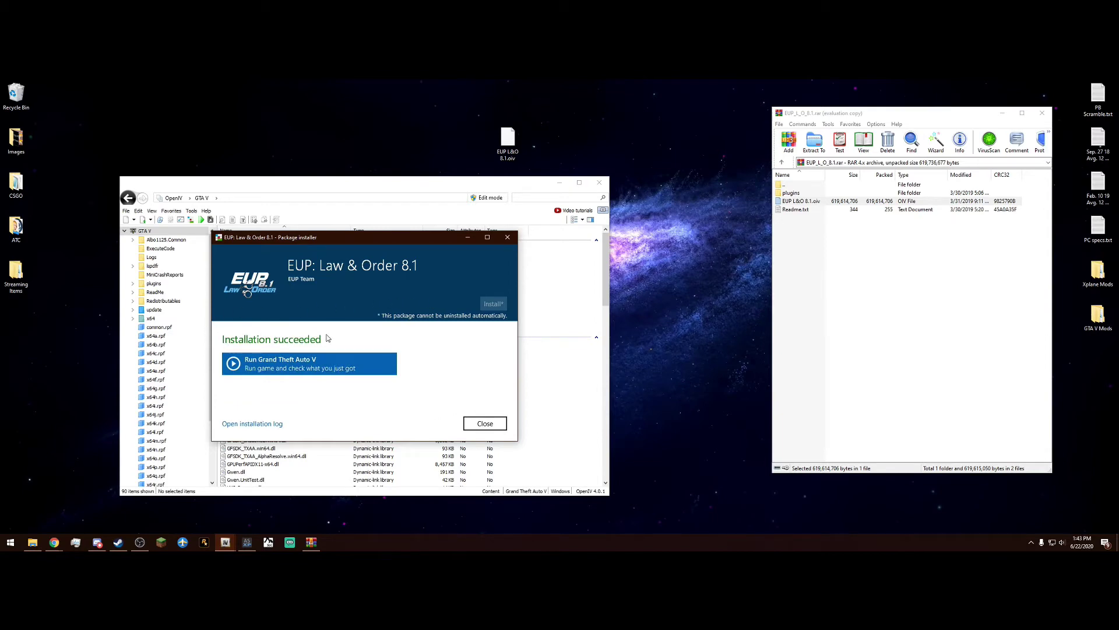
{"action": "left_click", "coordinate": [485, 424]}
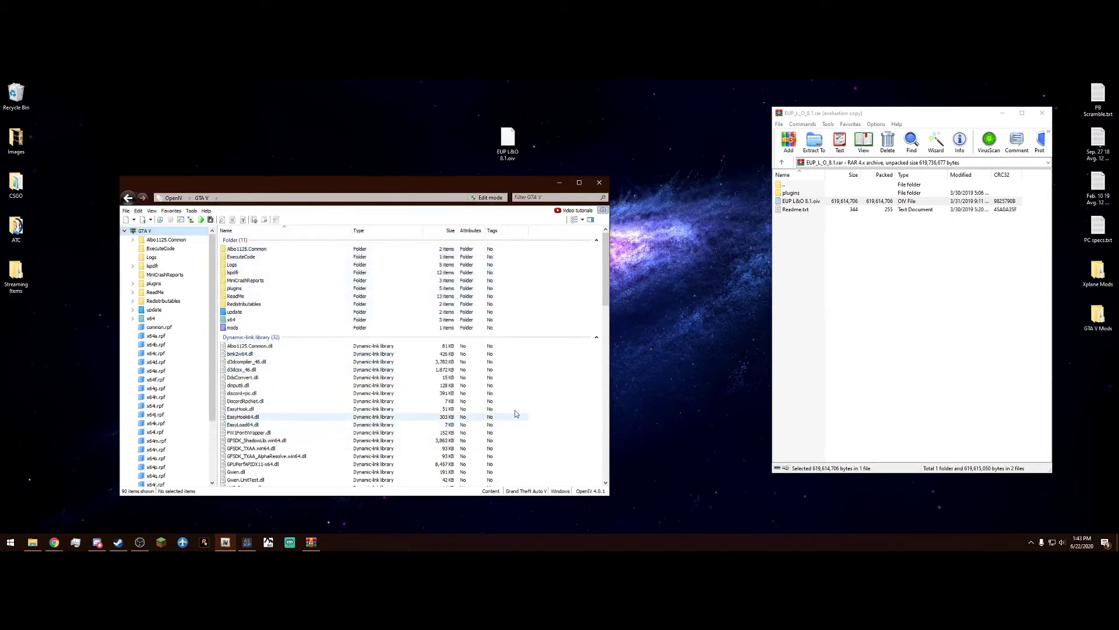
{"action": "left_click", "coordinate": [1042, 113]}
Delete EUP L&O 8.1.oiv from the desktop and extract EUP S&R 1.3.oiv from EUP_S_R 1.3.rar there
{"action": "left_click_drag", "start_coordinate": [467, 84], "coordinate": [521, 154]}
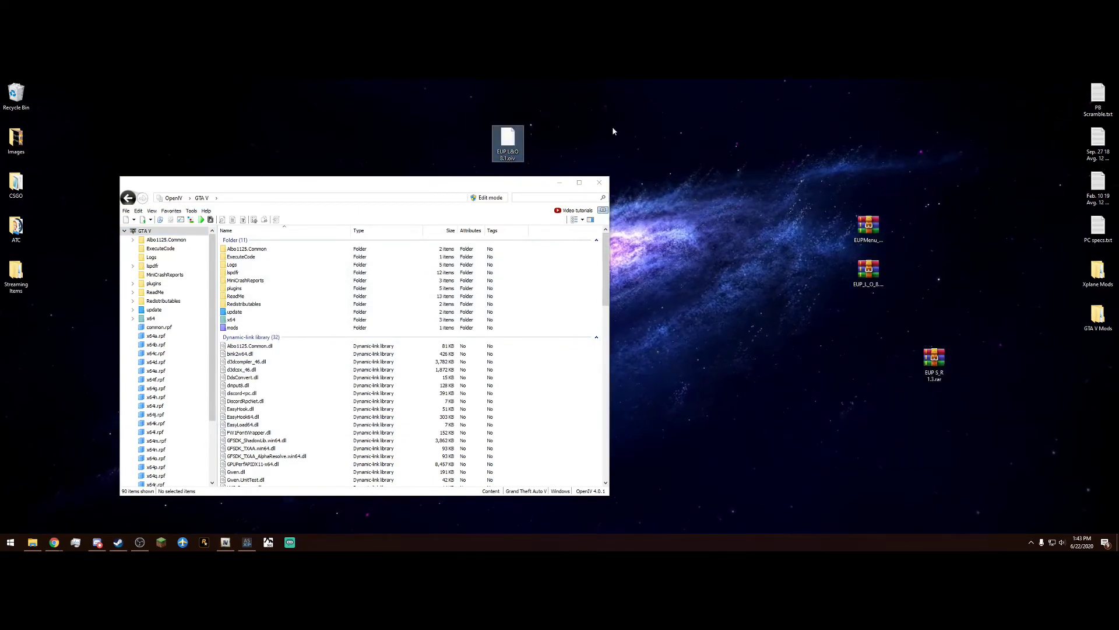
{"action": "key", "text": "Delete"}
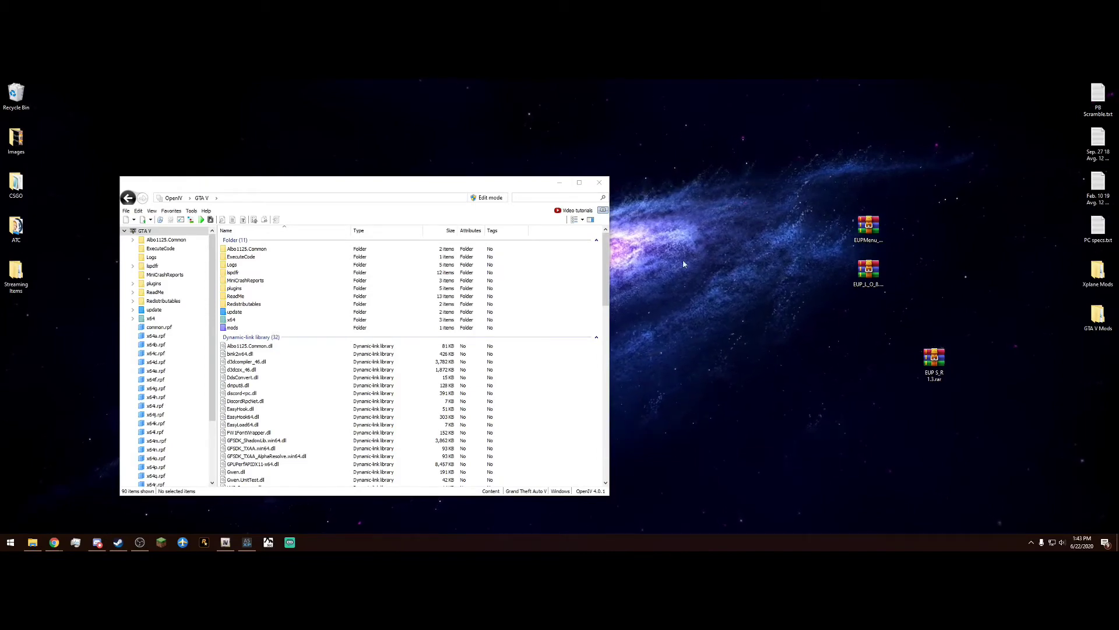
{"action": "left_click_drag", "start_coordinate": [945, 366], "coordinate": [879, 322]}
{"action": "double_click", "coordinate": [878, 322]}
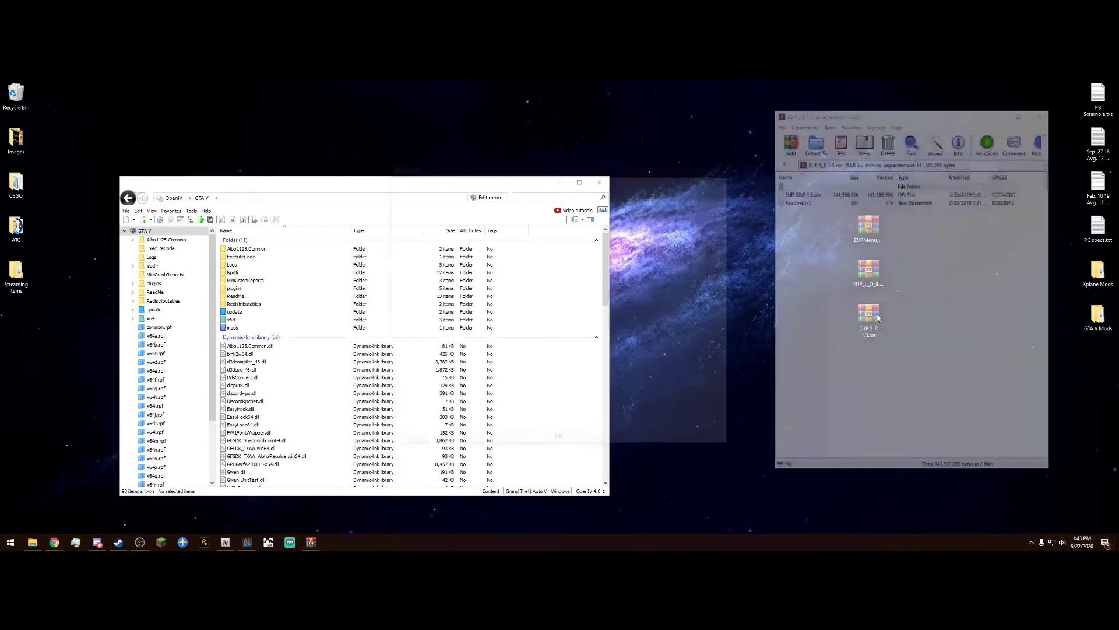
{"action": "left_click", "coordinate": [724, 168]}
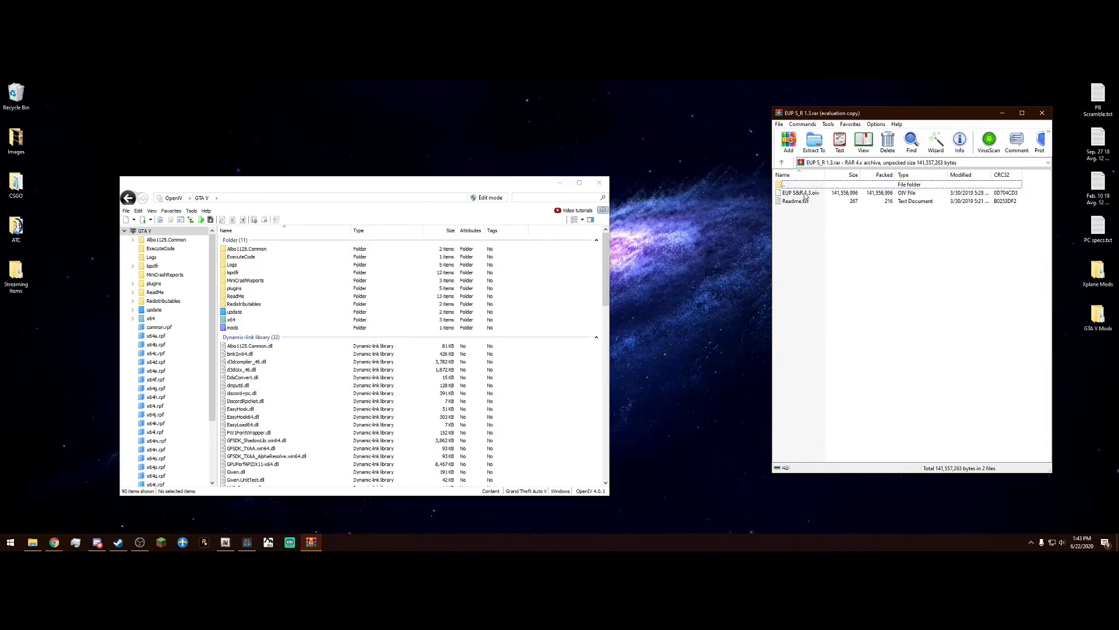
{"action": "left_click_drag", "start_coordinate": [816, 195], "coordinate": [802, 195]}
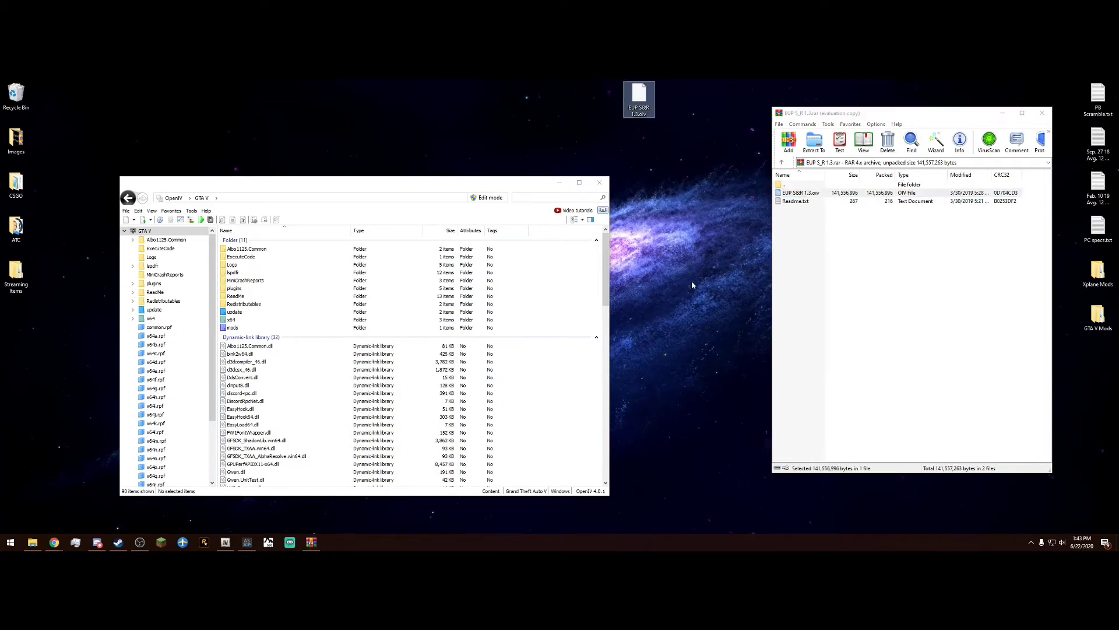
Install the EUP S&R 1.3.oiv package into the mods folder with the Package Installer
{"action": "left_click", "coordinate": [191, 211]}
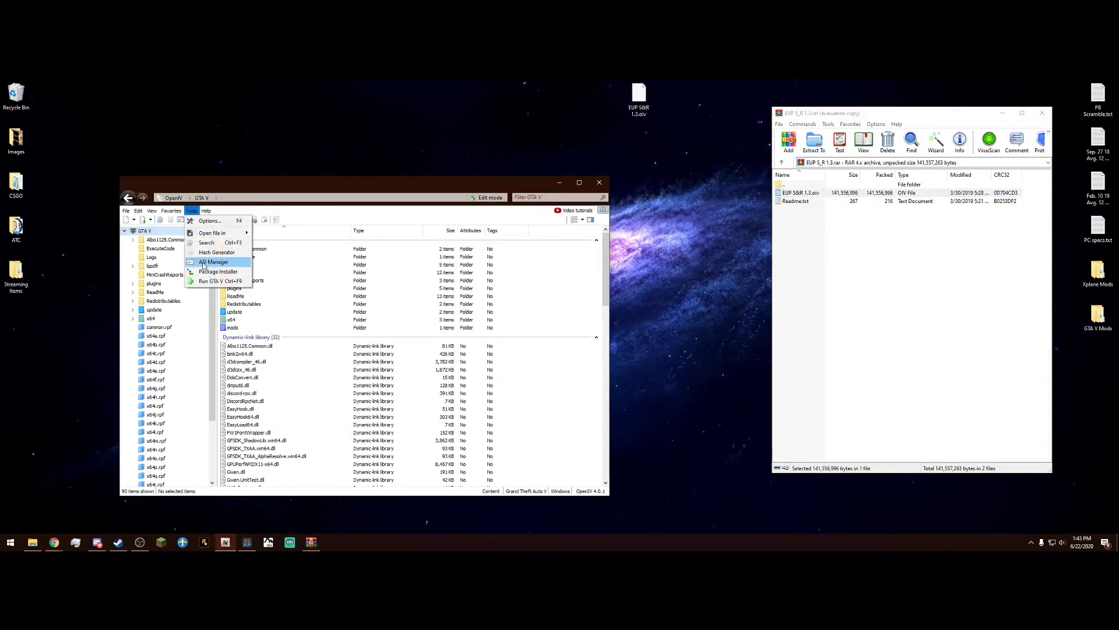
{"action": "left_click", "coordinate": [217, 269]}
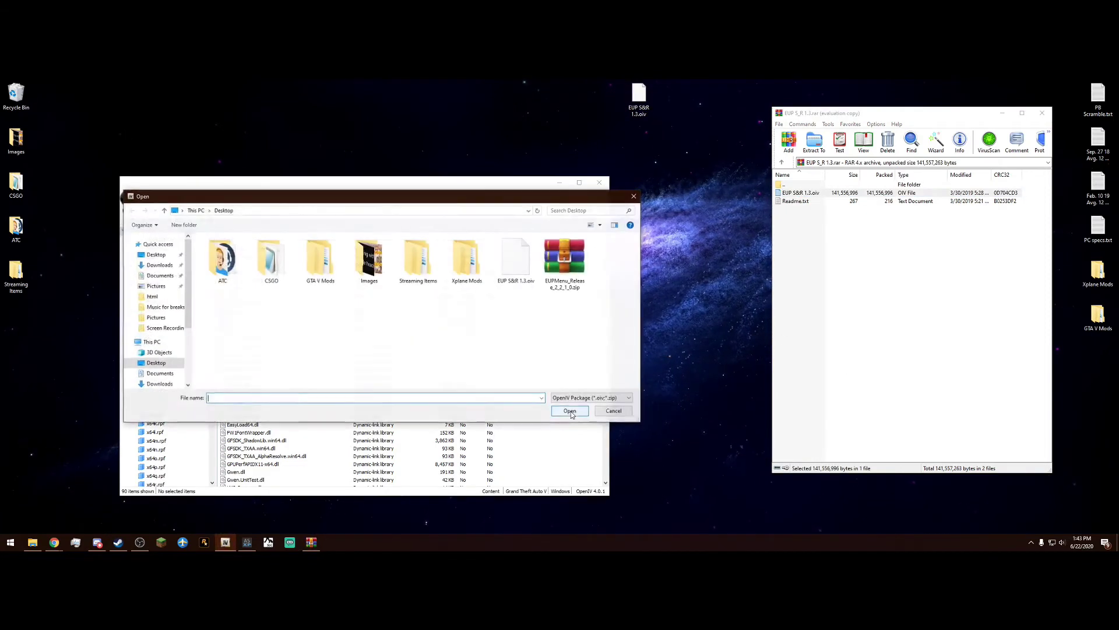
{"action": "double_click", "coordinate": [518, 262]}
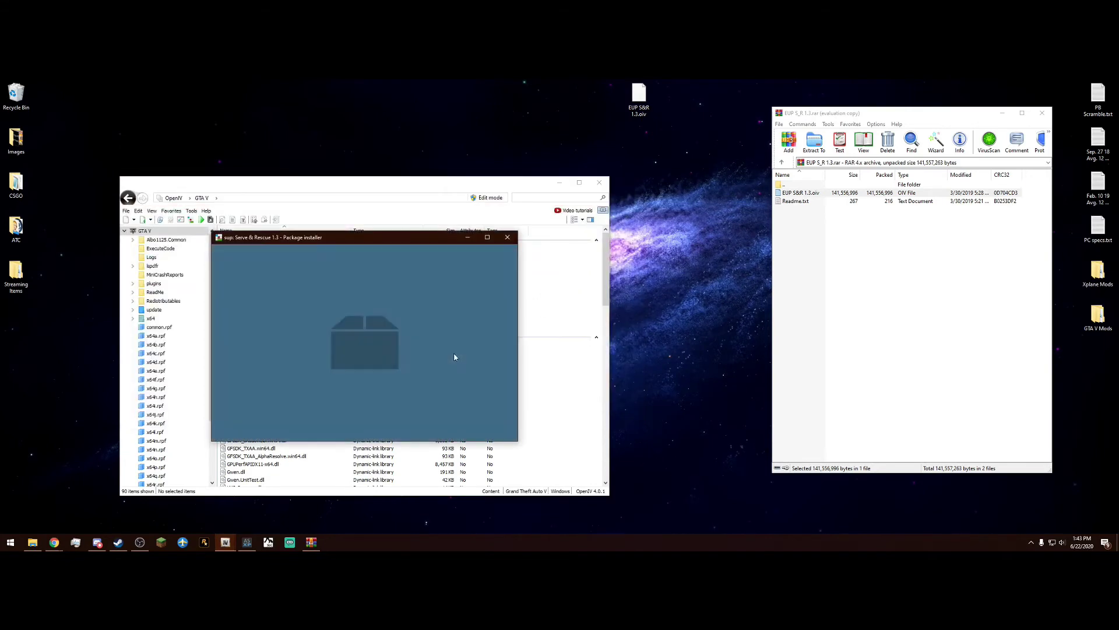
{"action": "left_click", "coordinate": [495, 310]}
{"action": "left_click", "coordinate": [373, 352]}
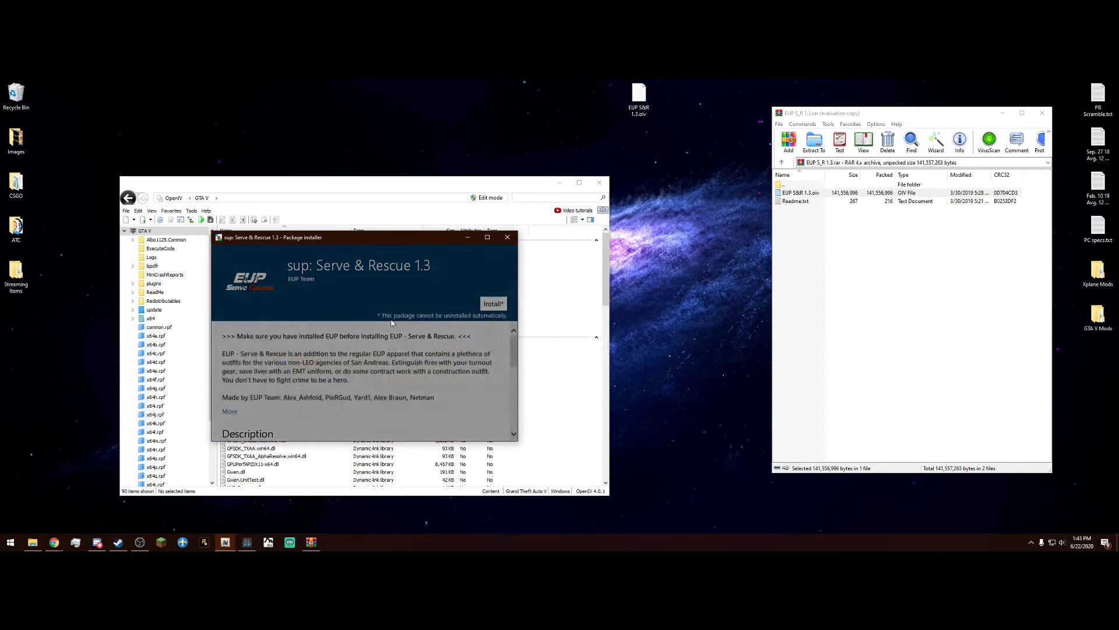
{"action": "left_click", "coordinate": [393, 373]}
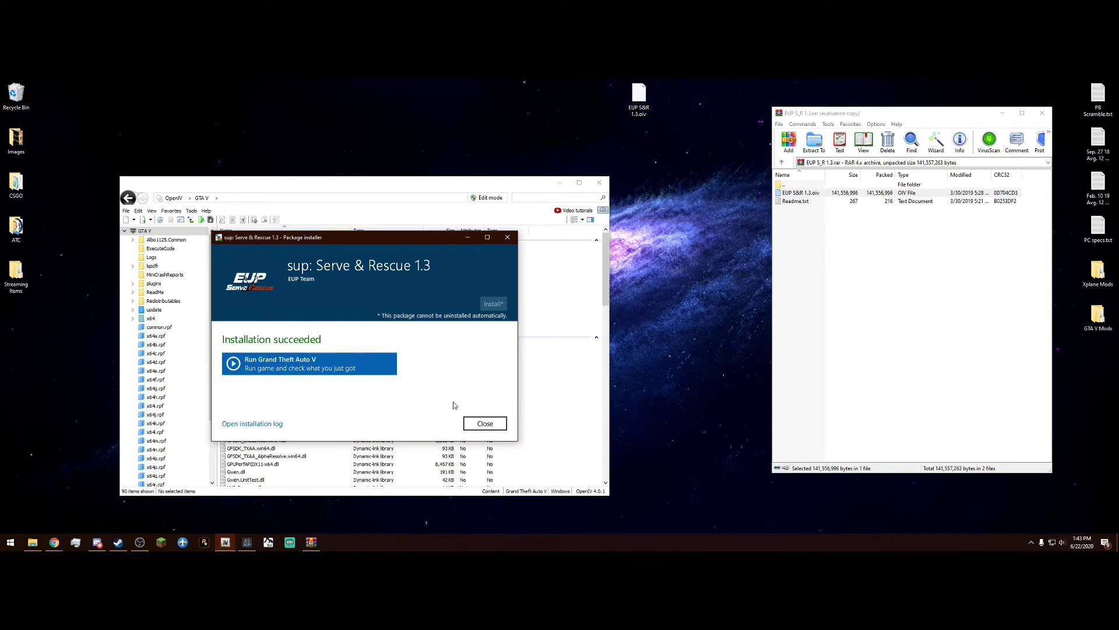
Close the installer, OpenIV and the WinRAR archive, then select EUP S&R 1.3.oiv on the desktop
{"action": "left_click", "coordinate": [485, 423]}
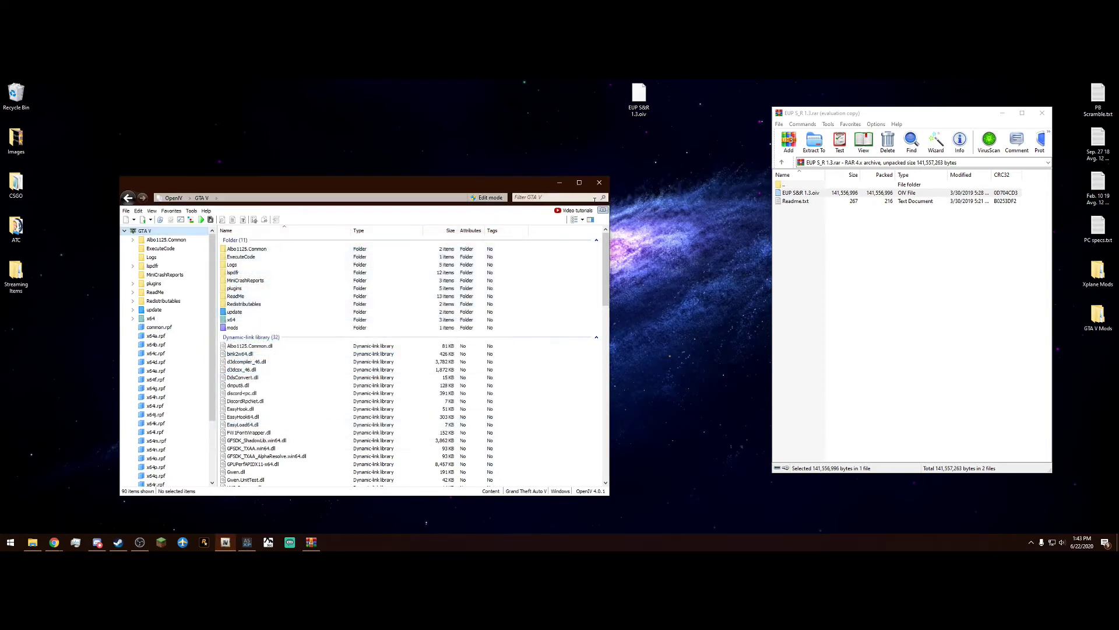
{"action": "left_click", "coordinate": [600, 182]}
{"action": "left_click", "coordinate": [1041, 113]}
{"action": "left_click_drag", "start_coordinate": [572, 103], "coordinate": [694, 140]}
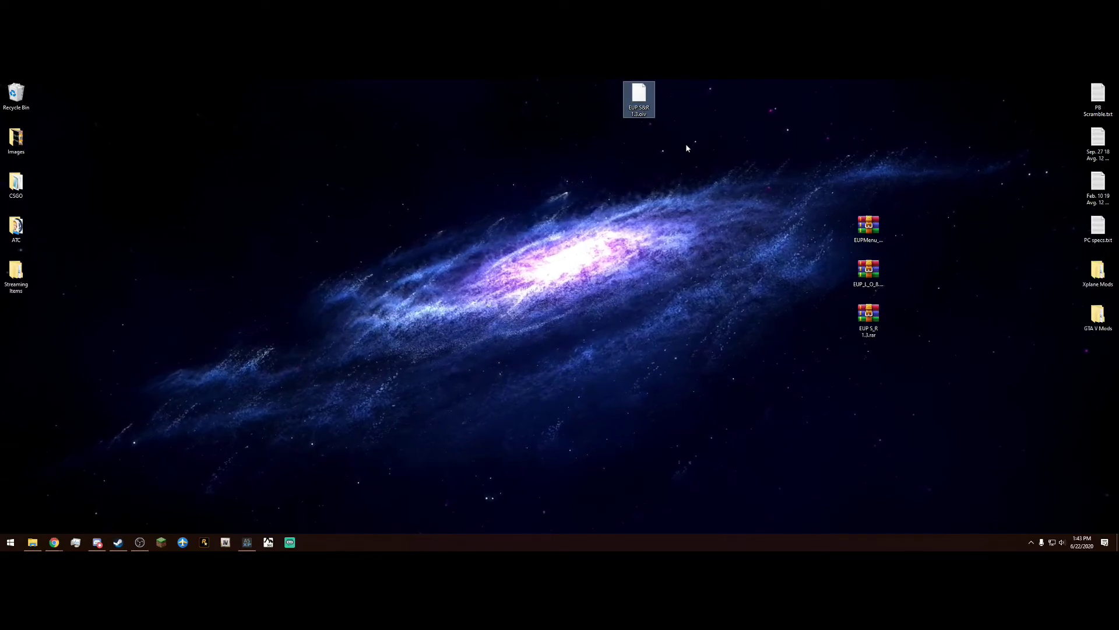
Delete the EUP S&R 1.3.oiv file from the desktop
{"action": "key", "text": "Delete"}
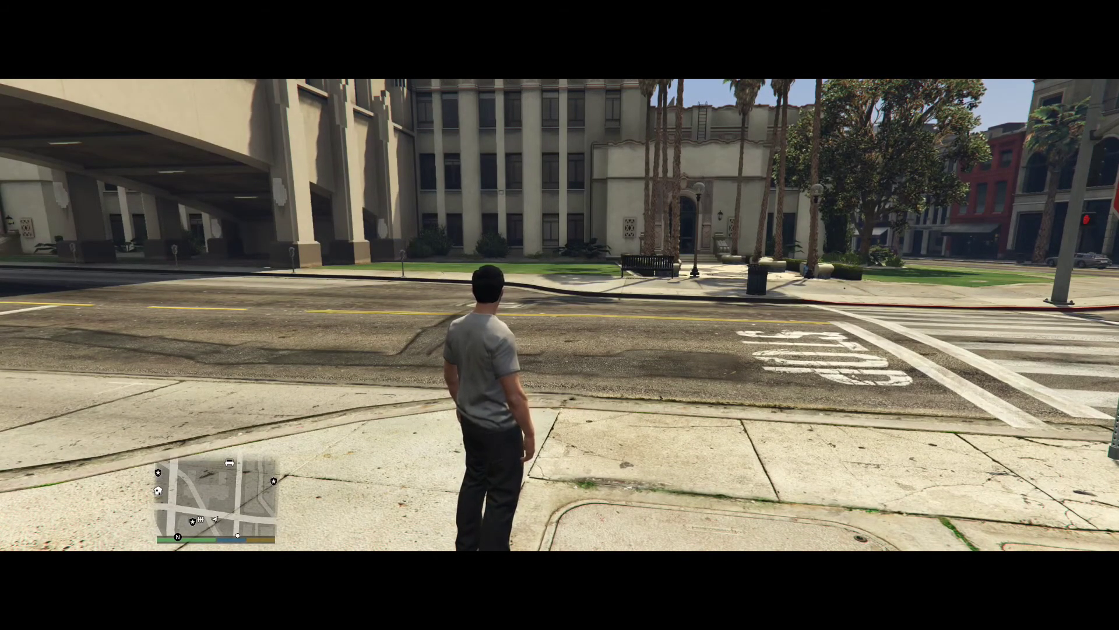
Open the EUP Menu with F5 and look into the Characters and Wardrobe sections
{"action": "key", "text": "F5"}
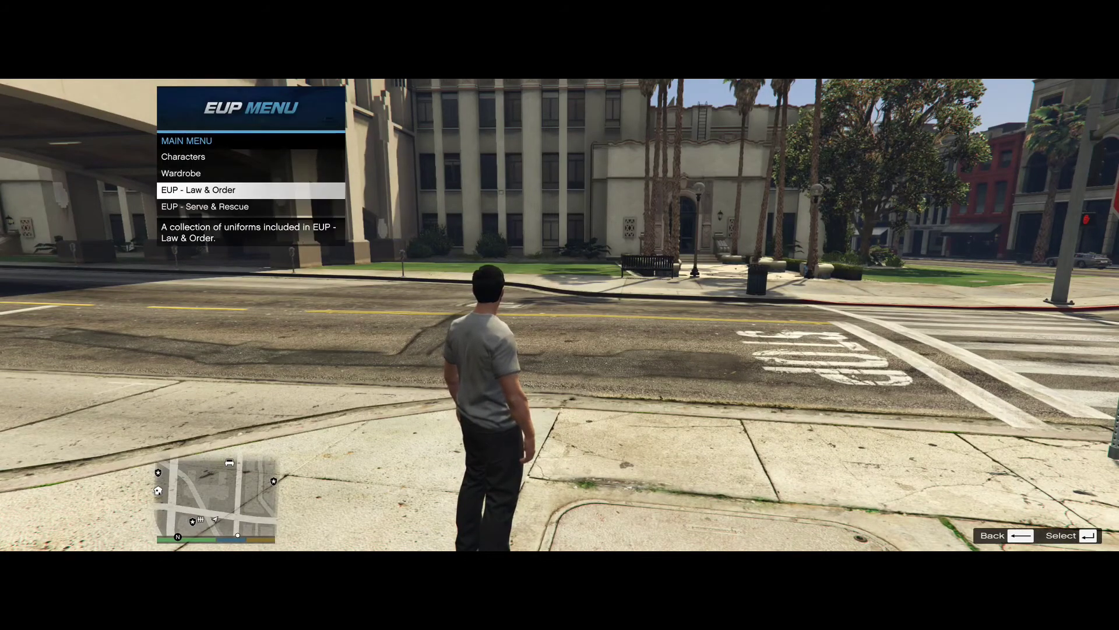
{"action": "key", "text": "Up"}
{"action": "key", "text": "Up"}
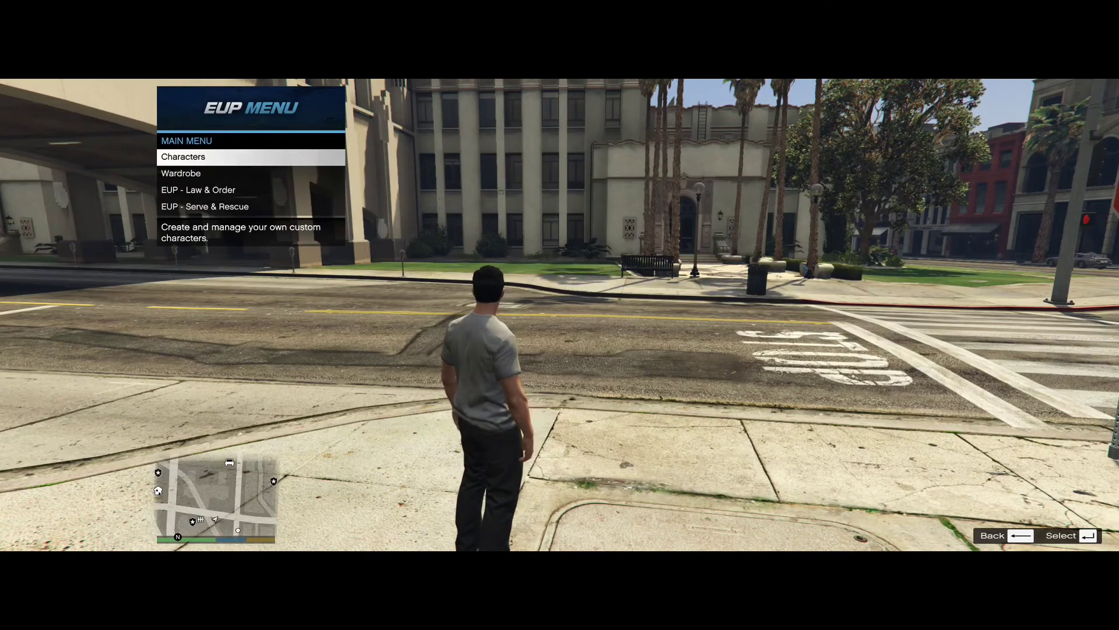
{"action": "key", "text": "Return"}
{"action": "key", "text": "BackSpace"}
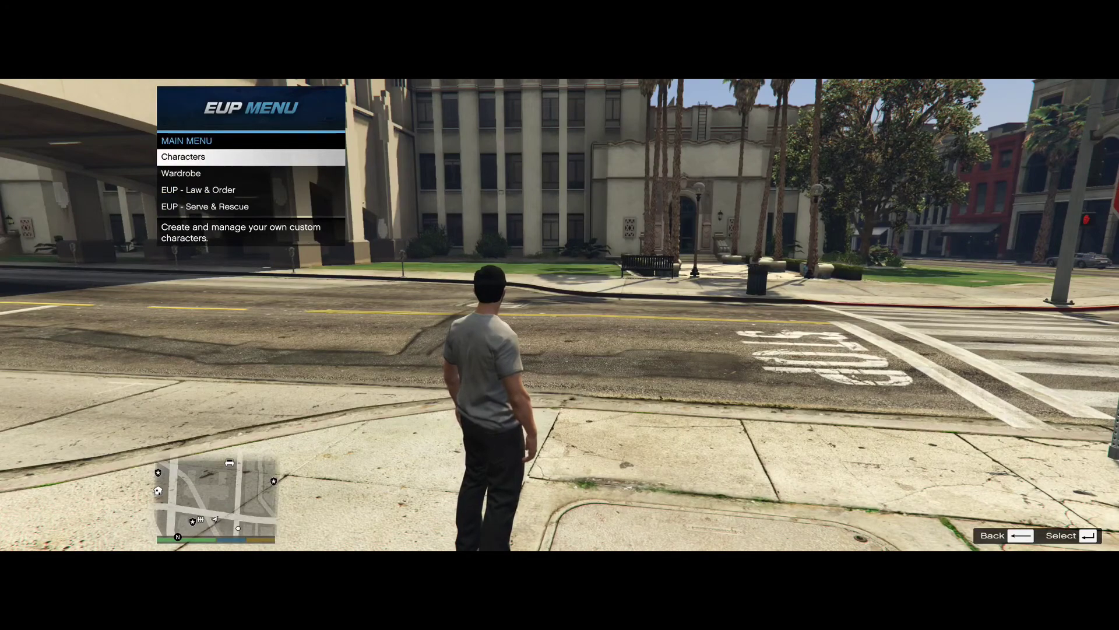
{"action": "key", "text": "Down"}
{"action": "key", "text": "Return"}
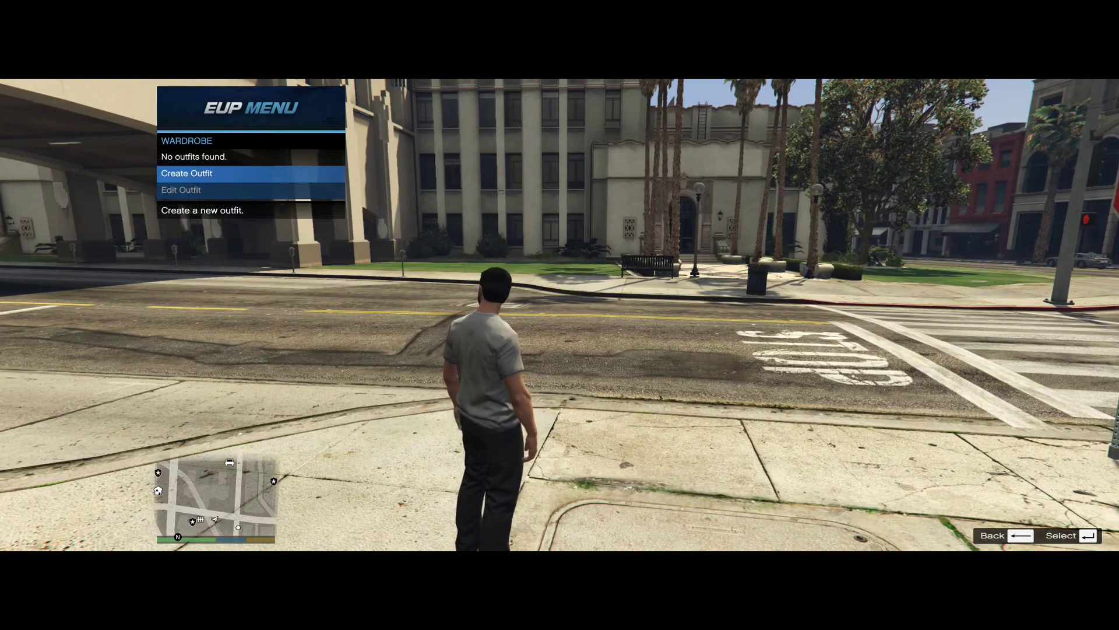
{"action": "key", "text": "BackSpace"}
Browse the Law & Order and Serve & Rescue categories and open the LSPD outfits list
{"action": "key", "text": "Down"}
{"action": "key", "text": "Down"}
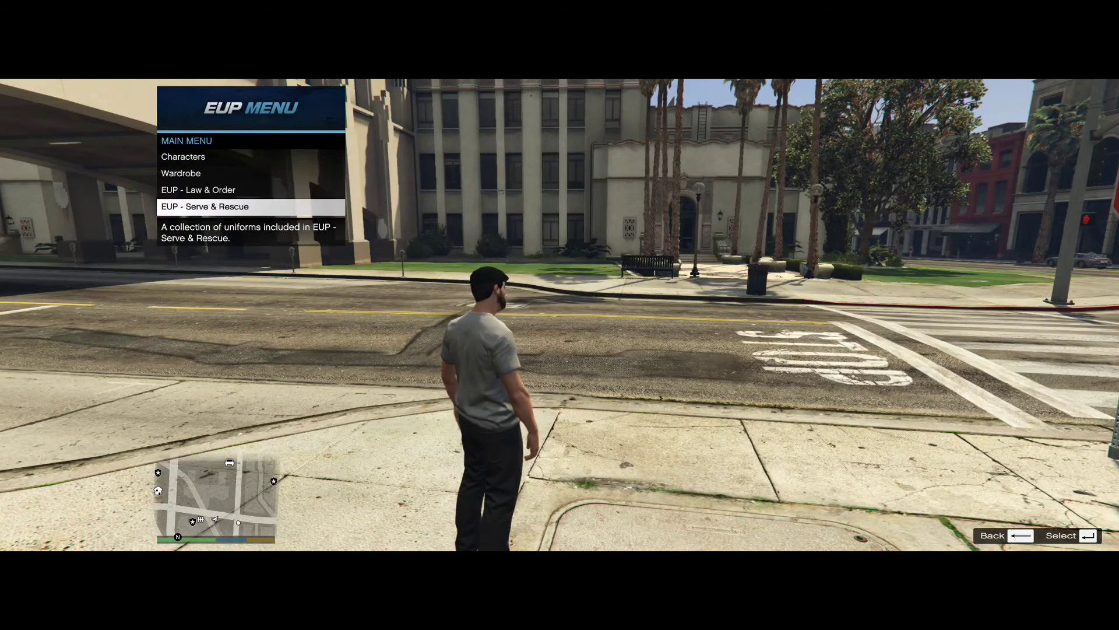
{"action": "key", "text": "Up"}
{"action": "key", "text": "Up"}
{"action": "key", "text": "Down"}
{"action": "key", "text": "Return"}
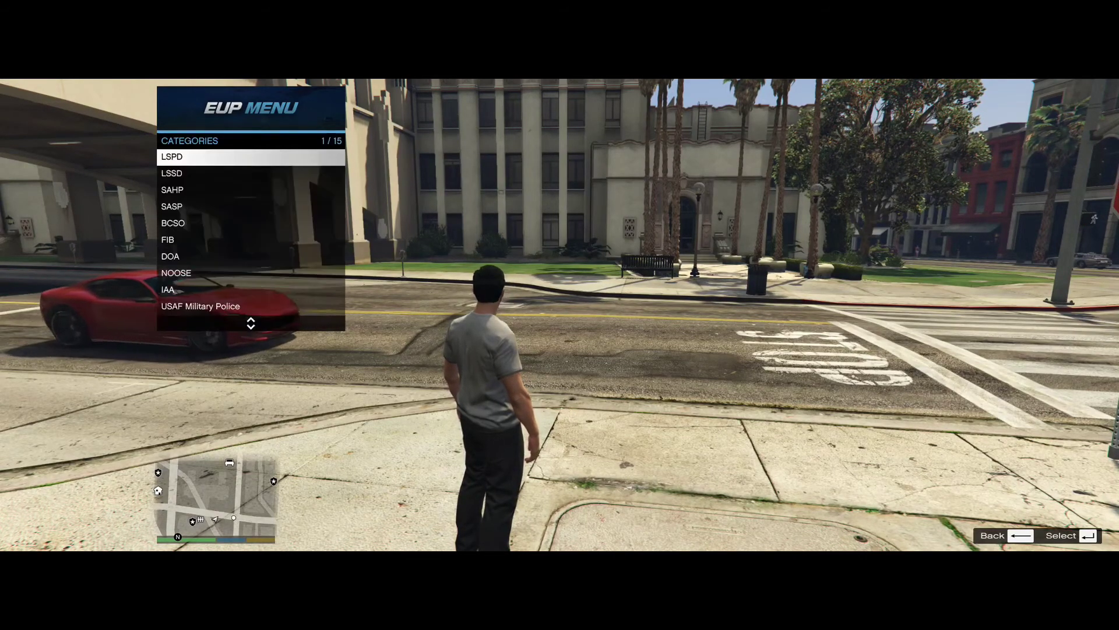
{"action": "key", "text": "Up"}
{"action": "key", "text": "Down"}
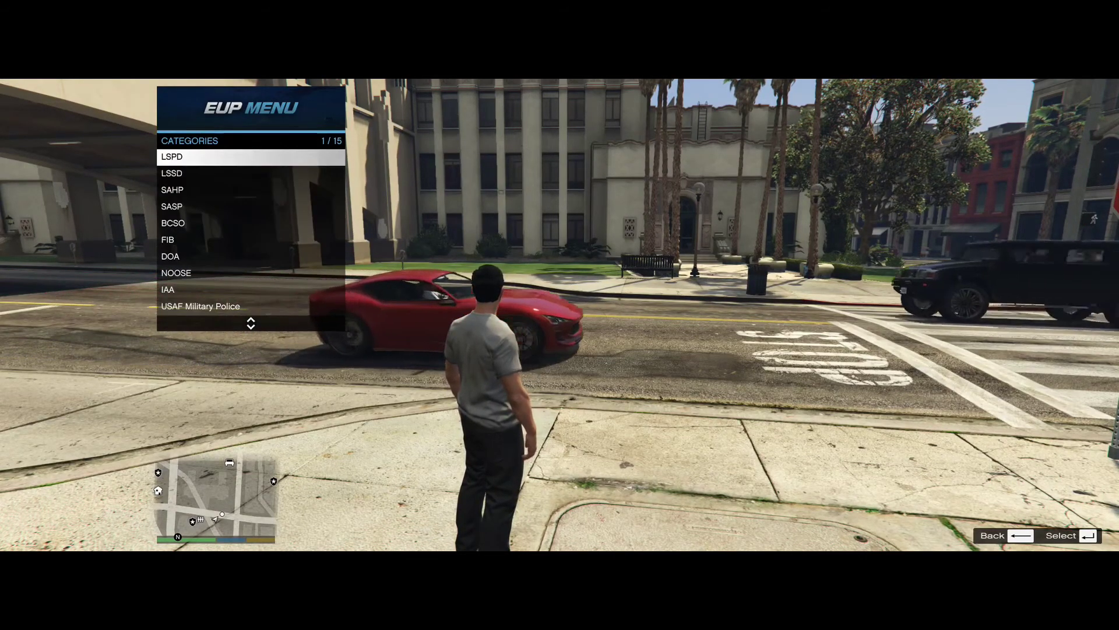
{"action": "key", "text": "Return"}
Preview the LSPD Class A, B, C, Jacket, Motor Unit and Bicycle uniforms
{"action": "key", "text": "Return"}
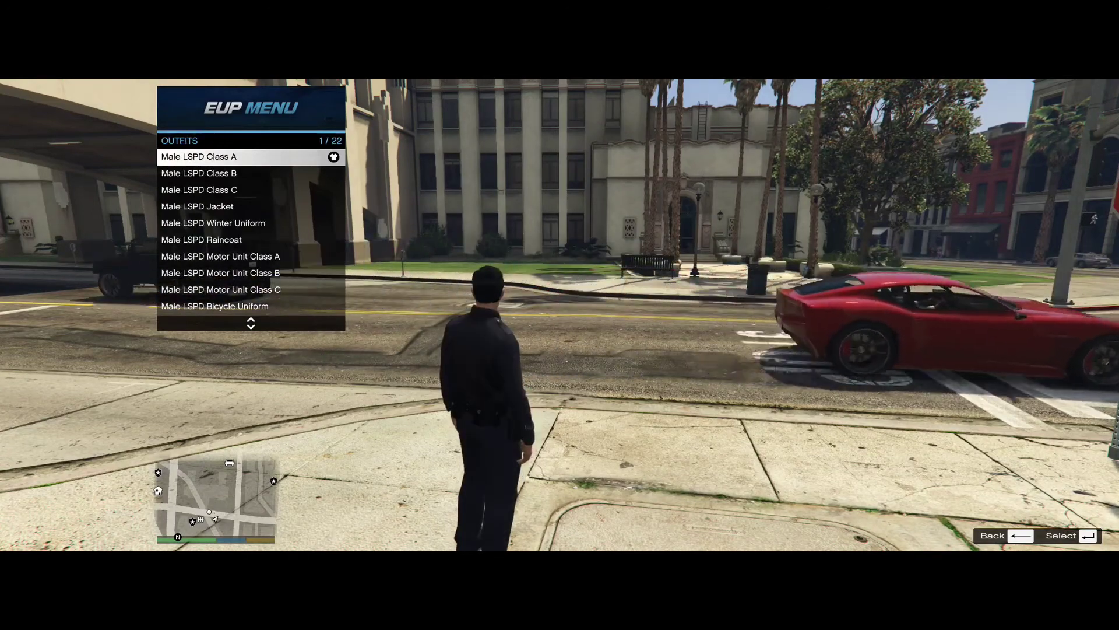
{"action": "key", "text": "Down"}
{"action": "key", "text": "Return"}
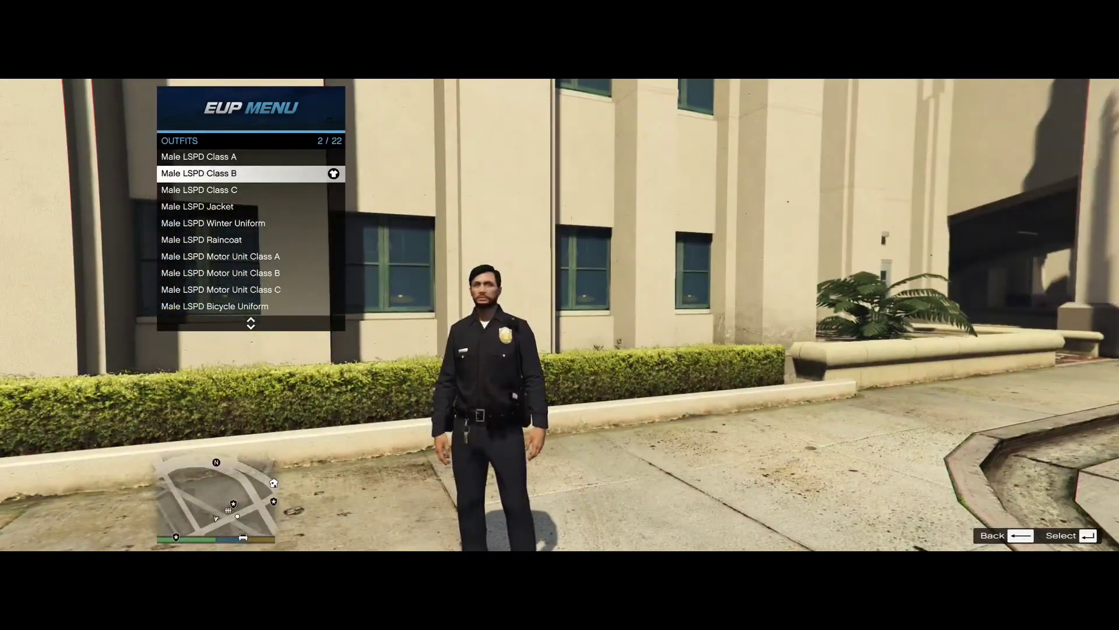
{"action": "key", "text": "Down"}
{"action": "key", "text": "Return"}
{"action": "key", "text": "Down"}
{"action": "key", "text": "Return"}
{"action": "key", "text": "Down"}
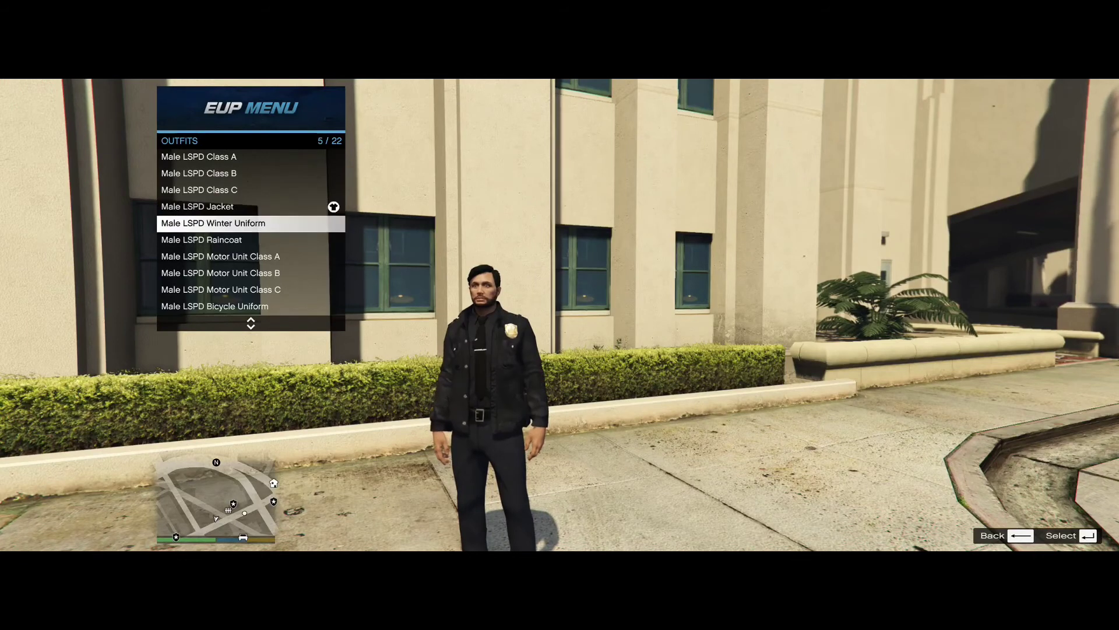
{"action": "key", "text": "Down"}
{"action": "key", "text": "Return"}
{"action": "key", "text": "Down"}
{"action": "key", "text": "Return"}
{"action": "key", "text": "Down"}
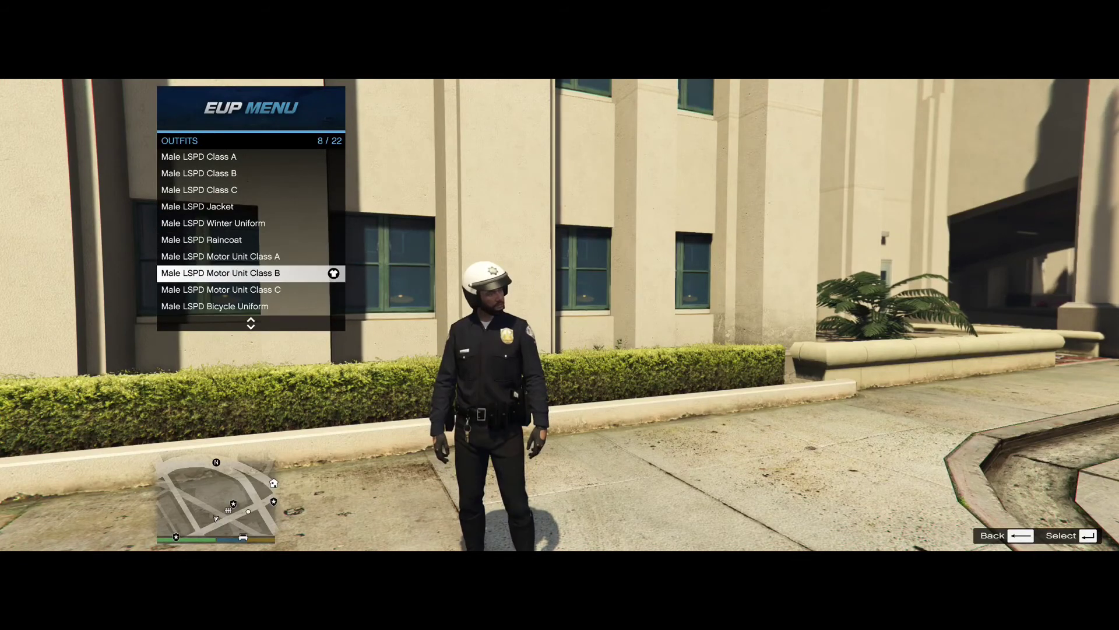
{"action": "key", "text": "Down"}
{"action": "key", "text": "Return"}
{"action": "key", "text": "Down"}
{"action": "key", "text": "Return"}
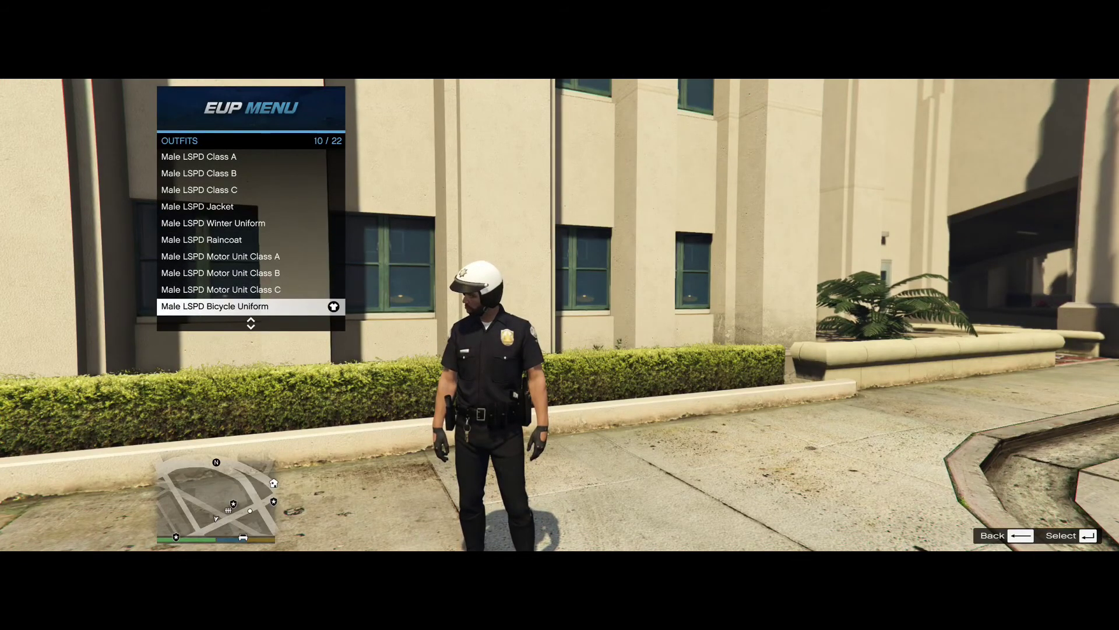
Preview the LSSD jacket, SAHP CVE Class B and FIB agent and response outfits
{"action": "key", "text": "BackSpace"}
{"action": "key", "text": "Down"}
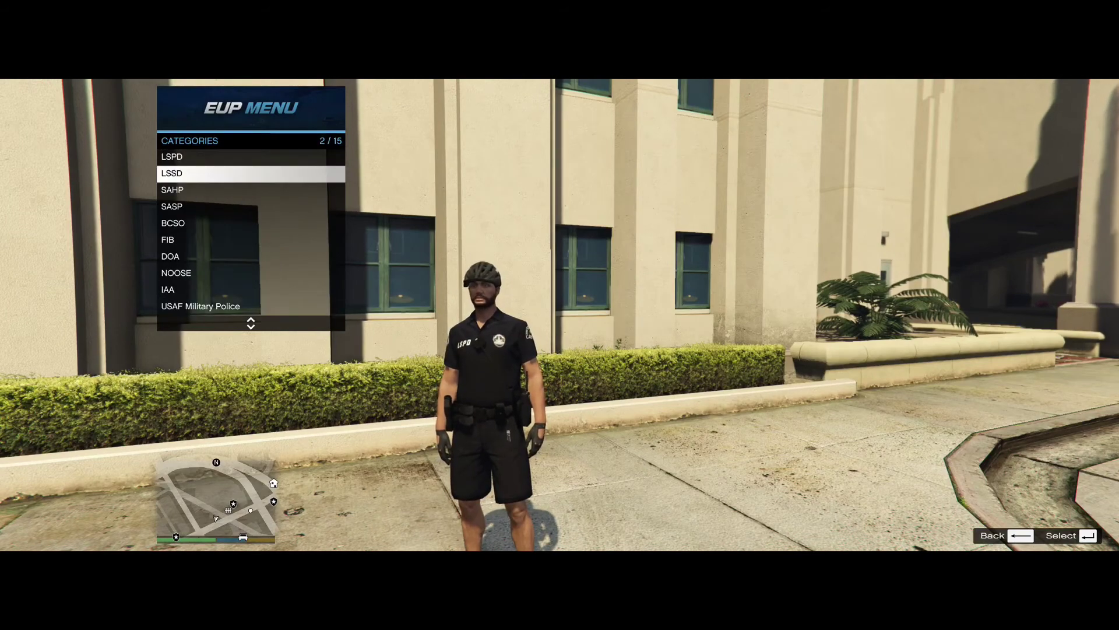
{"action": "key", "text": "Return"}
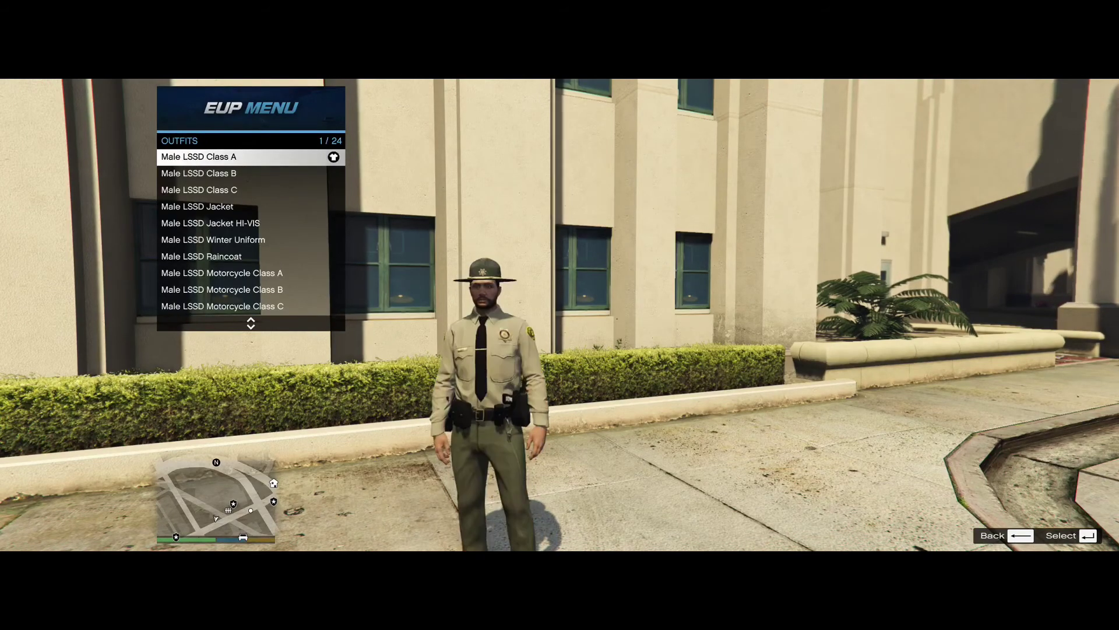
{"action": "key", "text": "Down"}
{"action": "key", "text": "Down"}
{"action": "key", "text": "Down"}
{"action": "key", "text": "Down"}
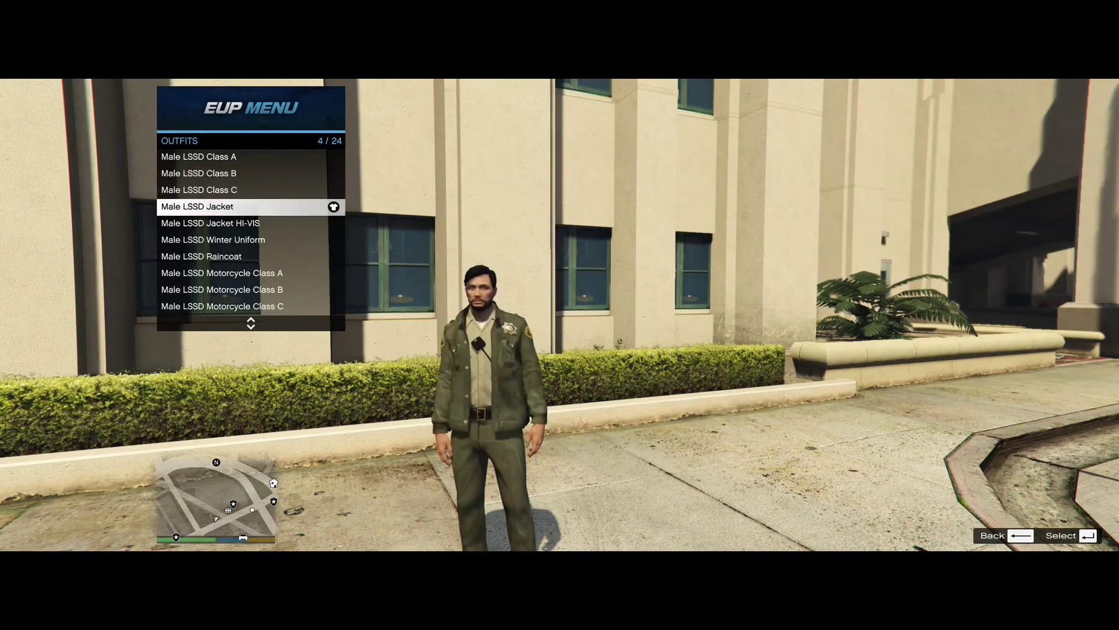
{"action": "key", "text": "BackSpace"}
{"action": "key", "text": "Down"}
{"action": "key", "text": "Return"}
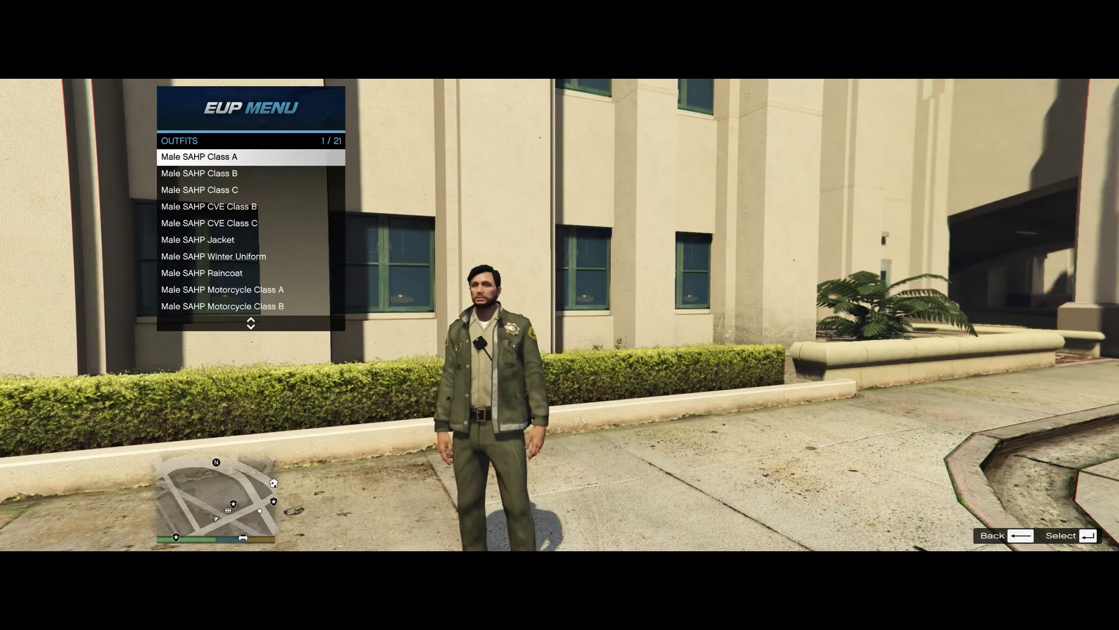
{"action": "key", "text": "Down"}
{"action": "key", "text": "Down"}
{"action": "key", "text": "Down"}
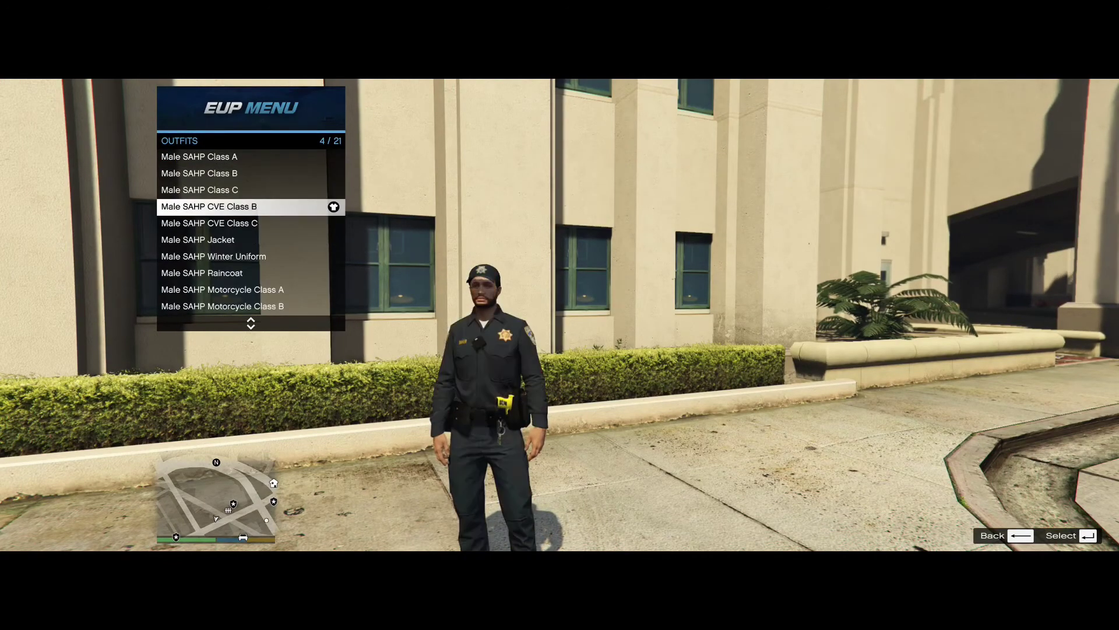
{"action": "key", "text": "BackSpace"}
{"action": "key", "text": "Down"}
{"action": "key", "text": "Down"}
{"action": "key", "text": "Down"}
{"action": "key", "text": "Return"}
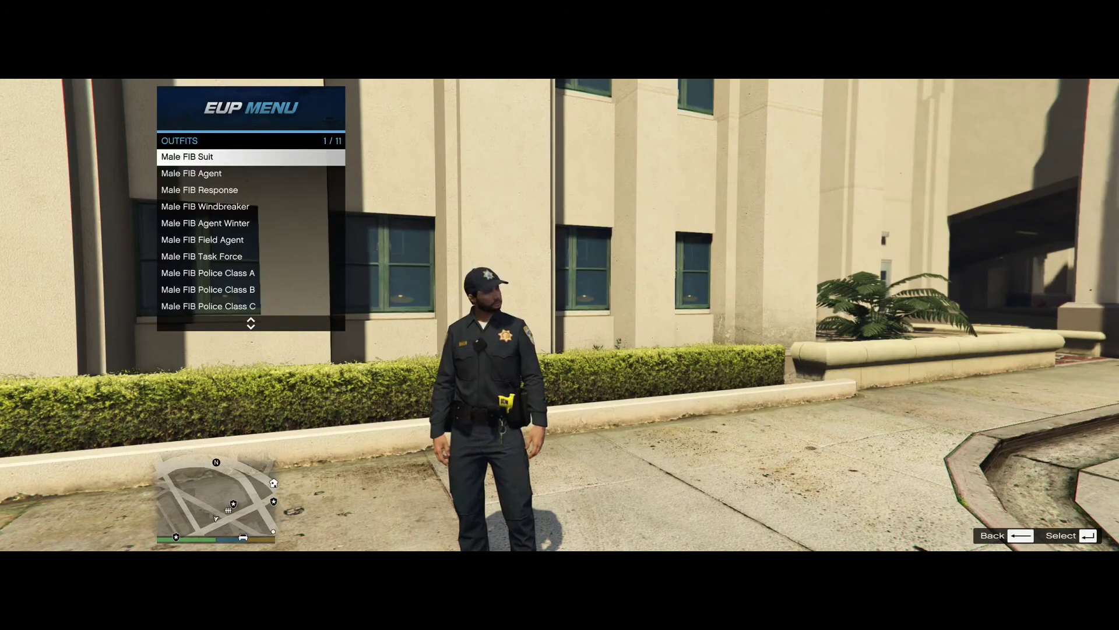
{"action": "key", "text": "Down"}
{"action": "key", "text": "Down"}
{"action": "key", "text": "Down"}
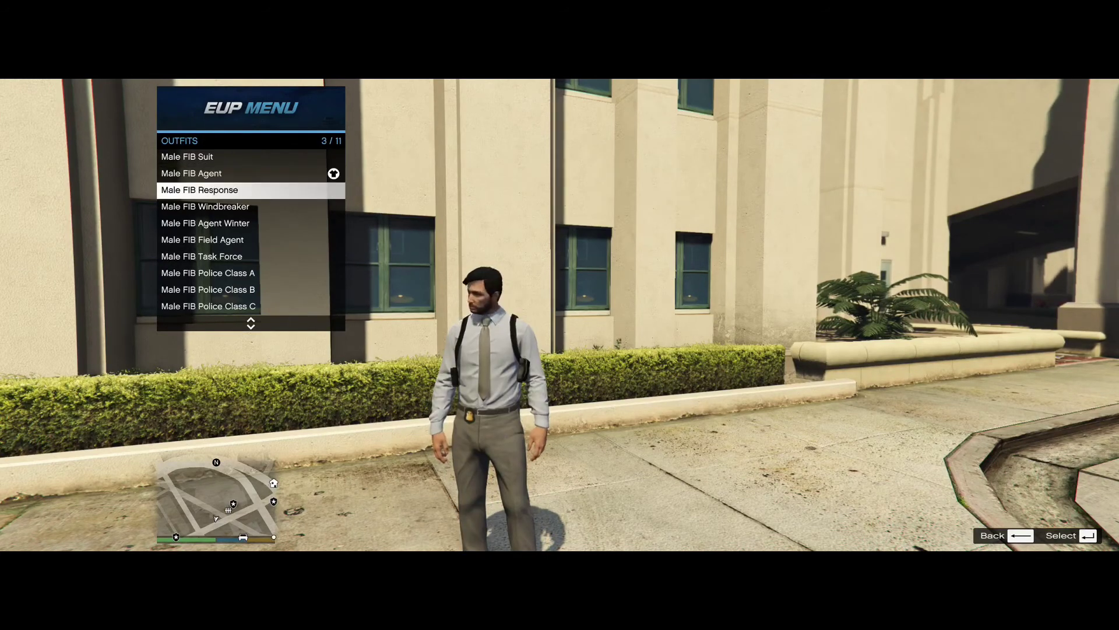
Put on Male LSPD Class A, return to the main menu and start a new outfit
{"action": "key", "text": "BackSpace"}
{"action": "key", "text": "Down"}
{"action": "key", "text": "Down"}
{"action": "key", "text": "Up"}
{"action": "key", "text": "Up"}
{"action": "key", "text": "Up"}
{"action": "key", "text": "Up"}
{"action": "key", "text": "Up"}
{"action": "key", "text": "Up"}
{"action": "key", "text": "Up"}
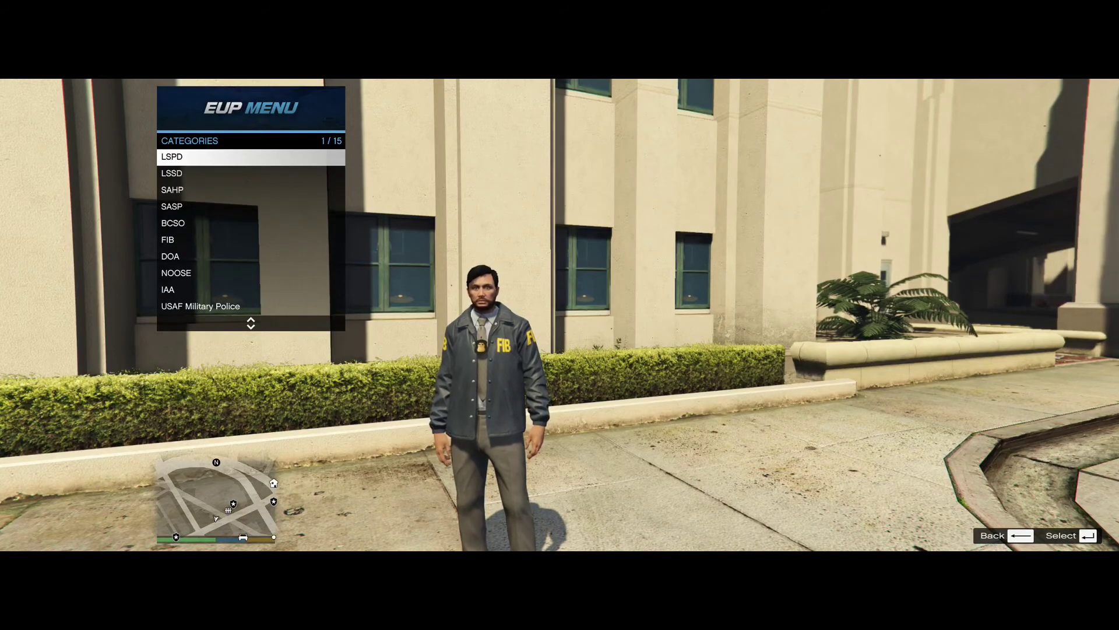
{"action": "key", "text": "Return"}
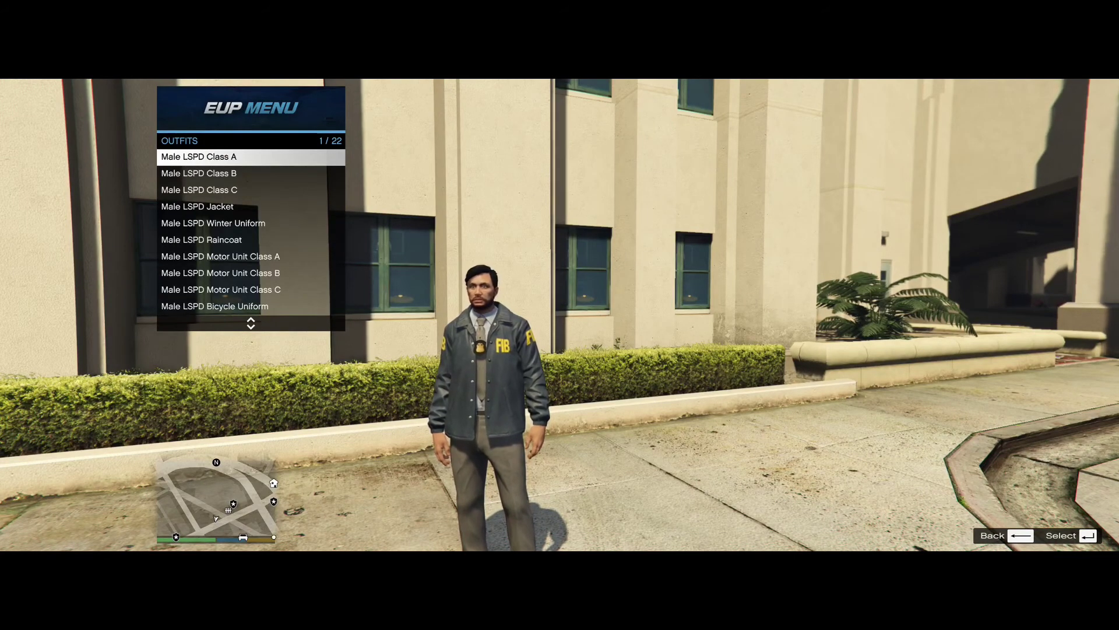
{"action": "key", "text": "BackSpace"}
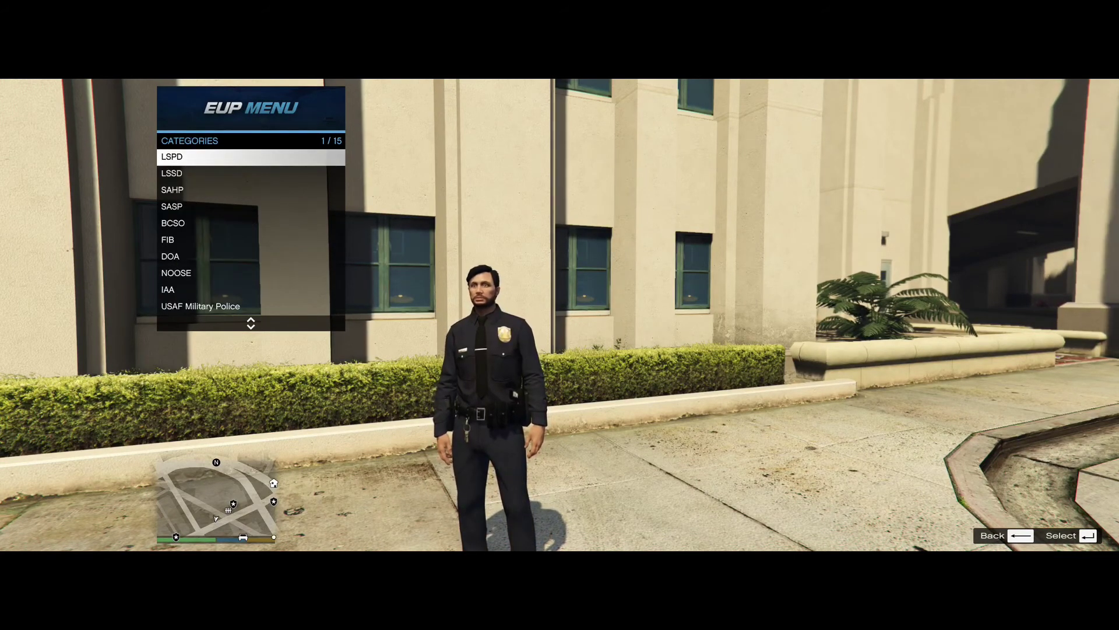
{"action": "key", "text": "BackSpace"}
{"action": "key", "text": "Up"}
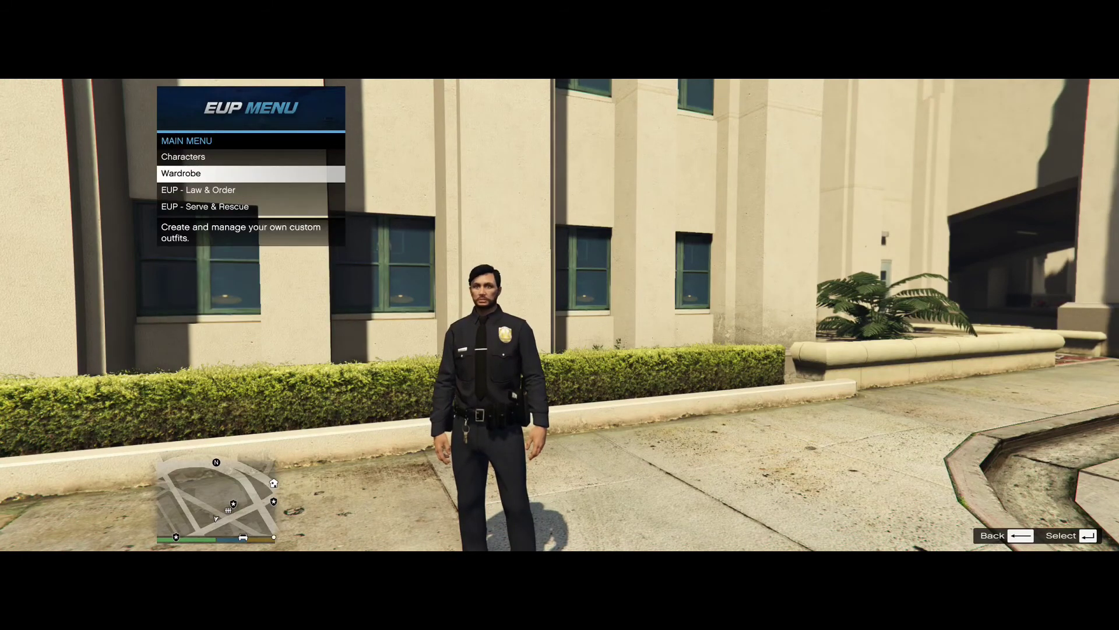
{"action": "key", "text": "Return"}
{"action": "key", "text": "Return"}
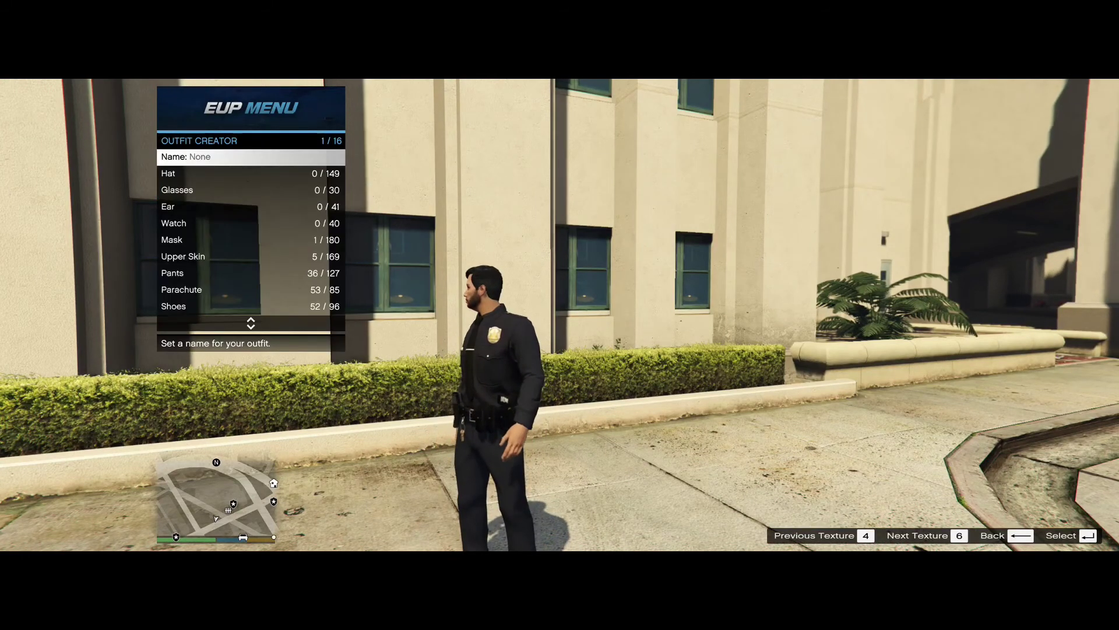
Step past the hat, glasses and ear slots, trying pants styles but keeping the dark uniform pants
{"action": "key", "text": "Down"}
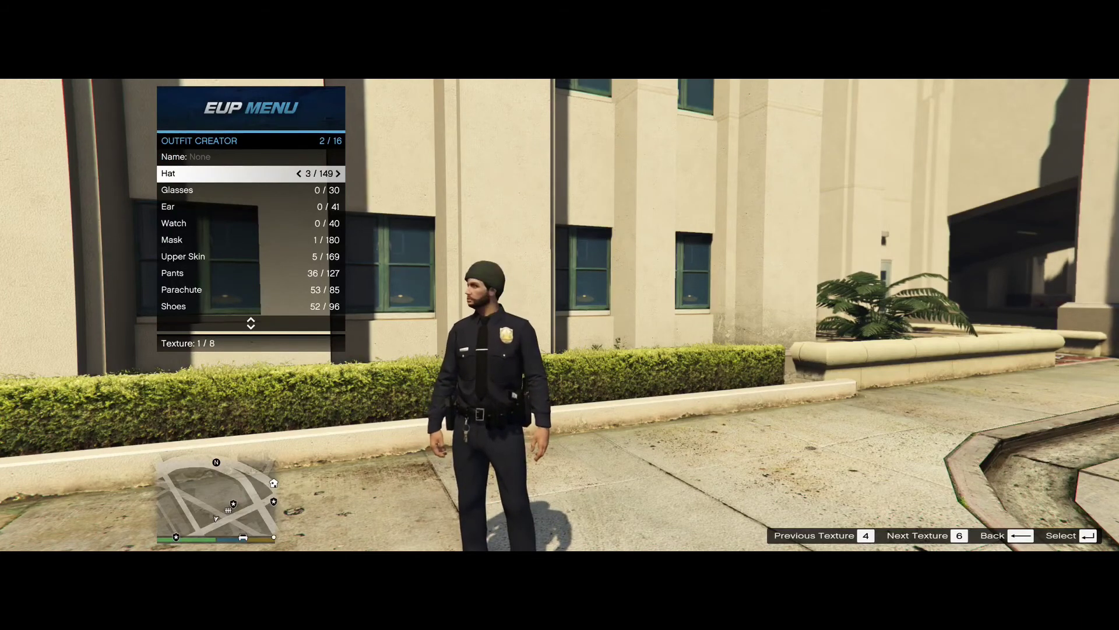
{"action": "key", "text": "Down"}
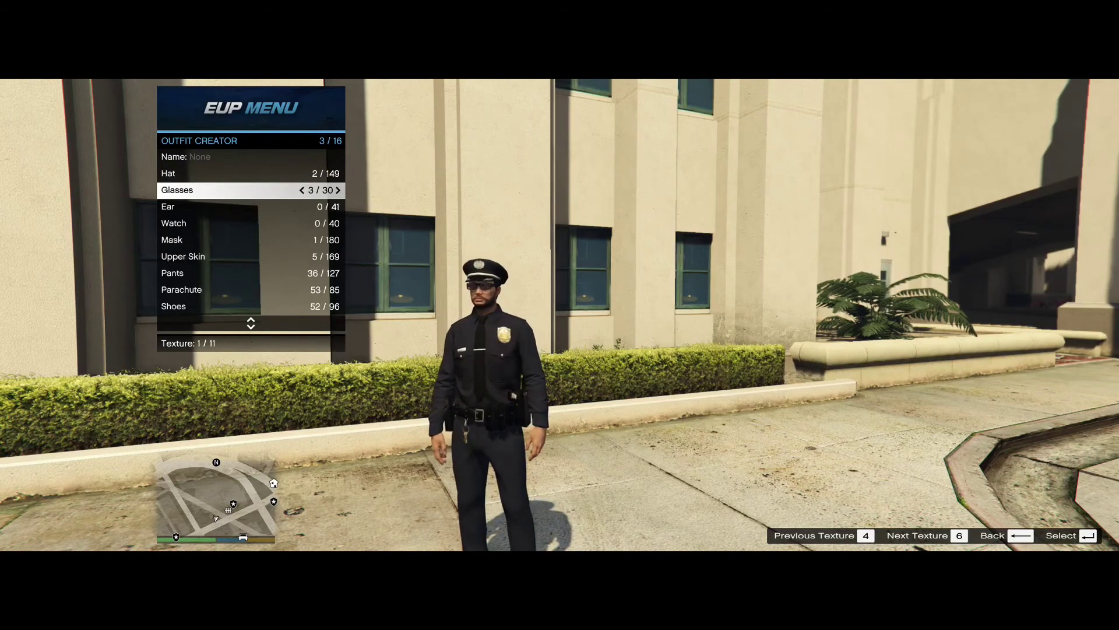
{"action": "key", "text": "Down"}
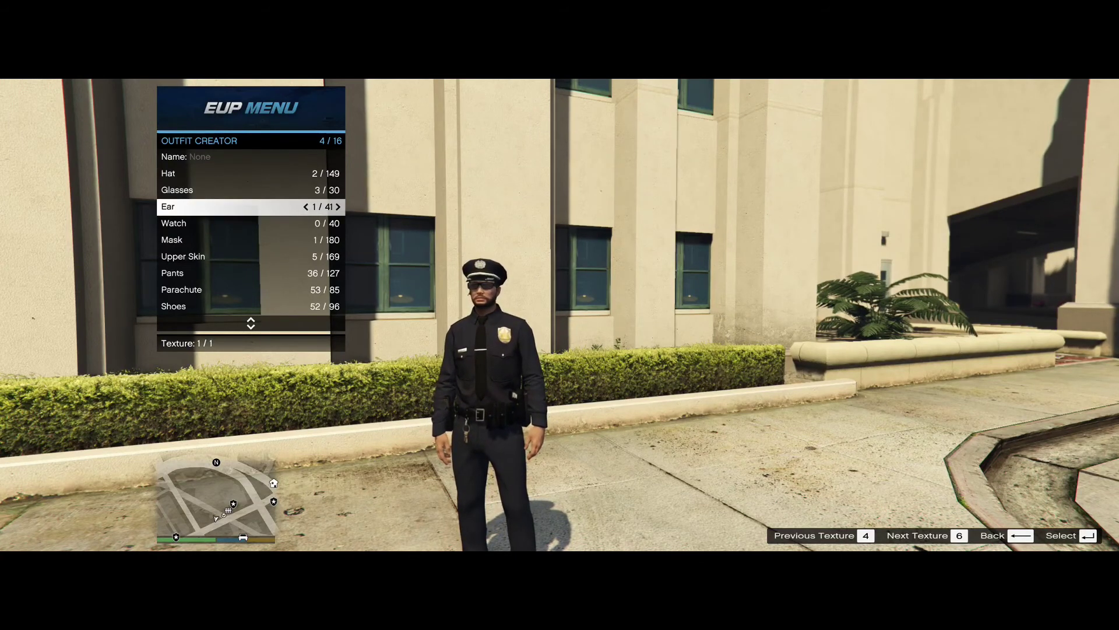
{"action": "key", "text": "Down"}
{"action": "key", "text": "Down"}
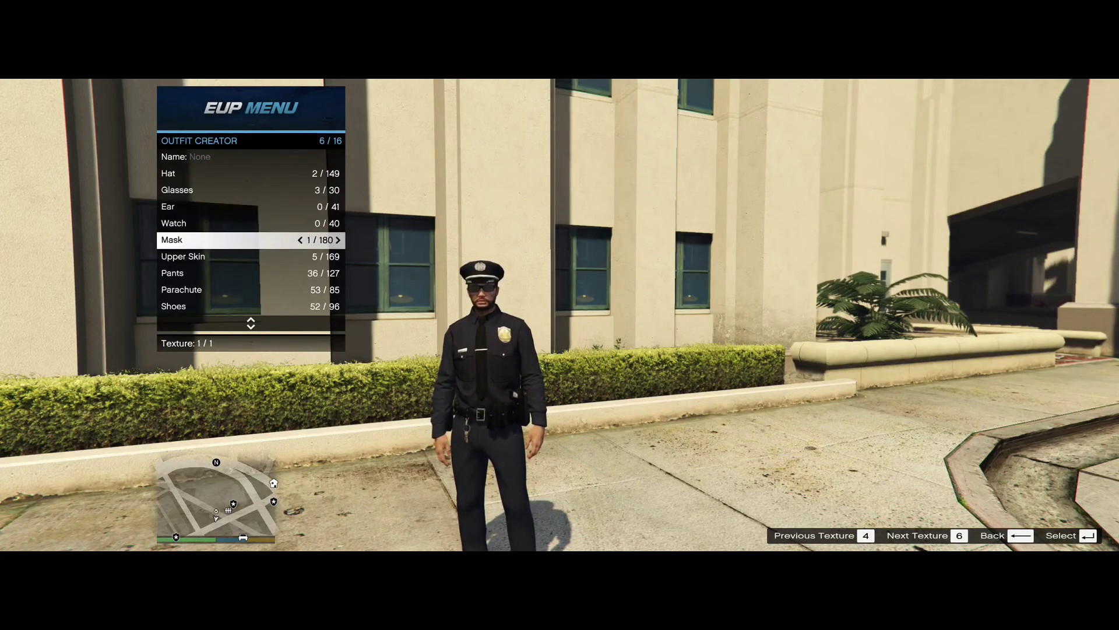
{"action": "key", "text": "Down"}
{"action": "key", "text": "Down"}
{"action": "key", "text": "Down"}
{"action": "key", "text": "Down"}
{"action": "key", "text": "Up"}
{"action": "key", "text": "Up"}
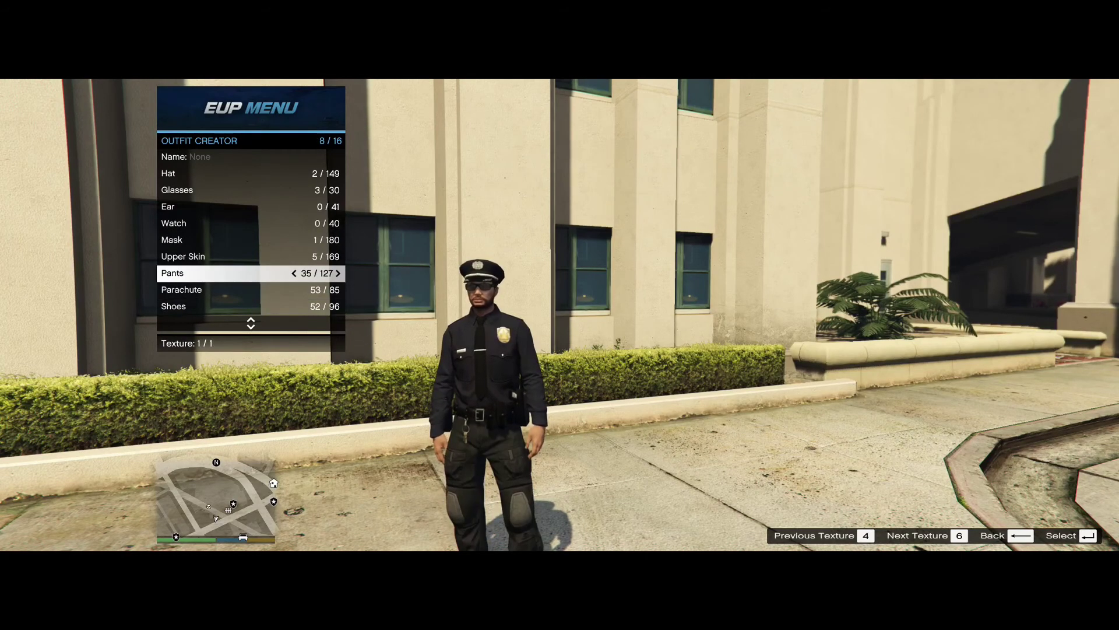
{"action": "key", "text": "Right"}
{"action": "key", "text": "Right"}
{"action": "key", "text": "Right"}
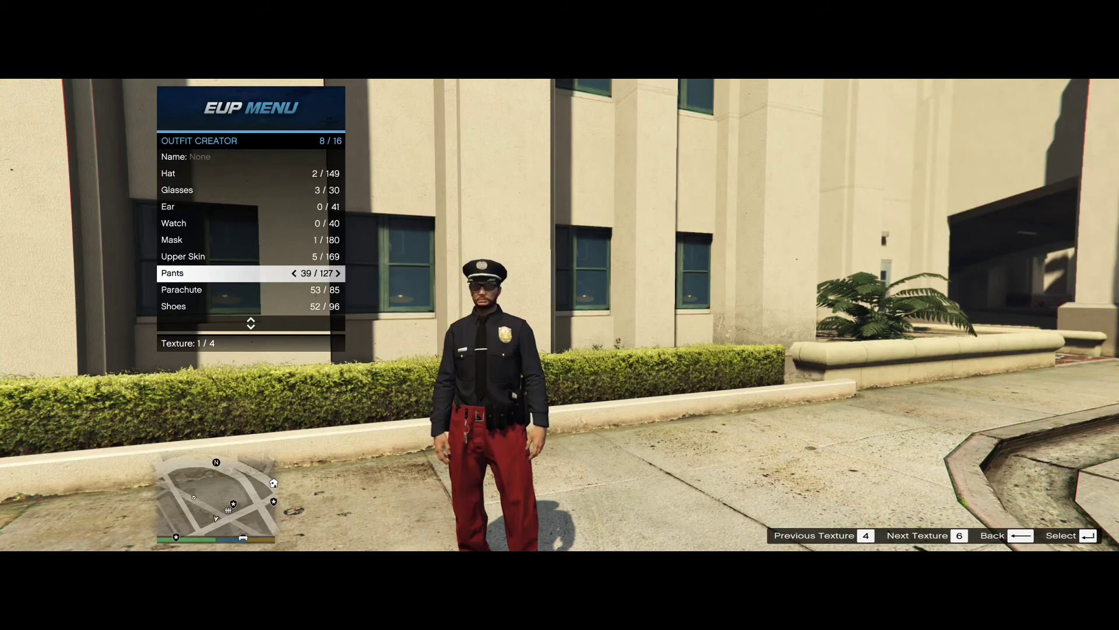
{"action": "key", "text": "Left"}
{"action": "key", "text": "Left"}
{"action": "key", "text": "Left"}
{"action": "key", "text": "Down"}
{"action": "key", "text": "Down"}
{"action": "key", "text": "Down"}
{"action": "key", "text": "Down"}
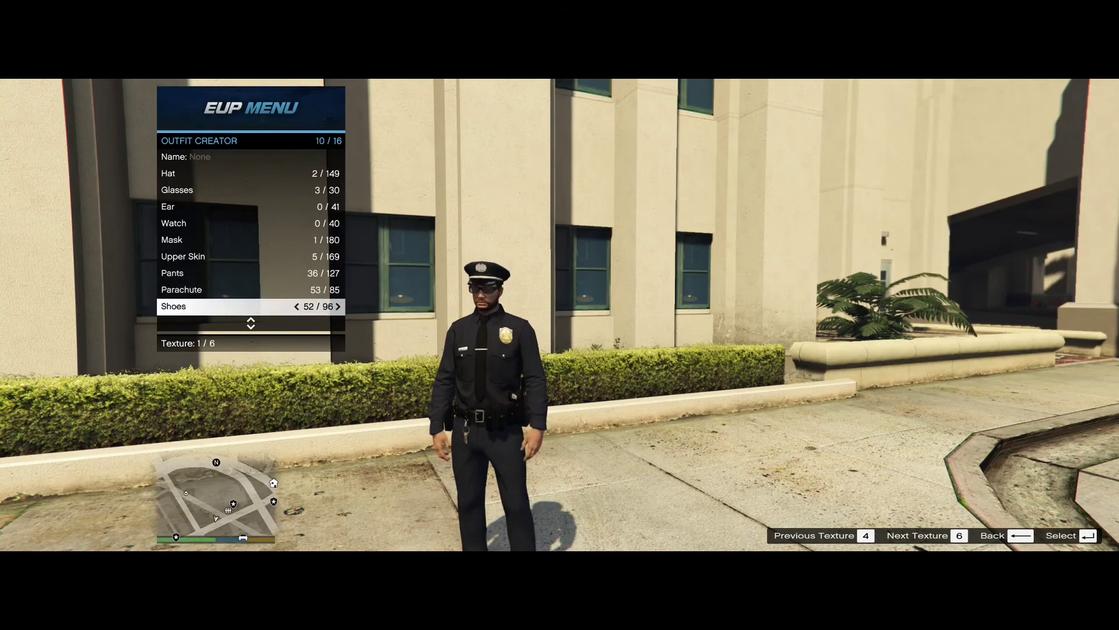
Change the headwear to a police cap and try a hi-vis vest before settling on the under coat
{"action": "key", "text": "Up"}
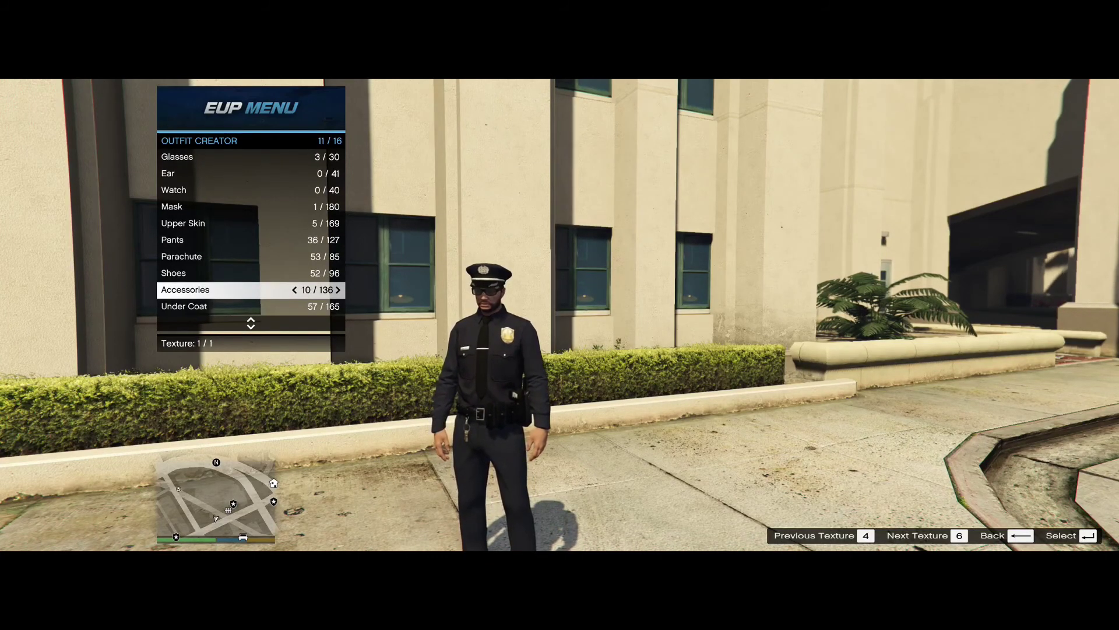
{"action": "key", "text": "Left"}
{"action": "key", "text": "Left"}
{"action": "key", "text": "Down"}
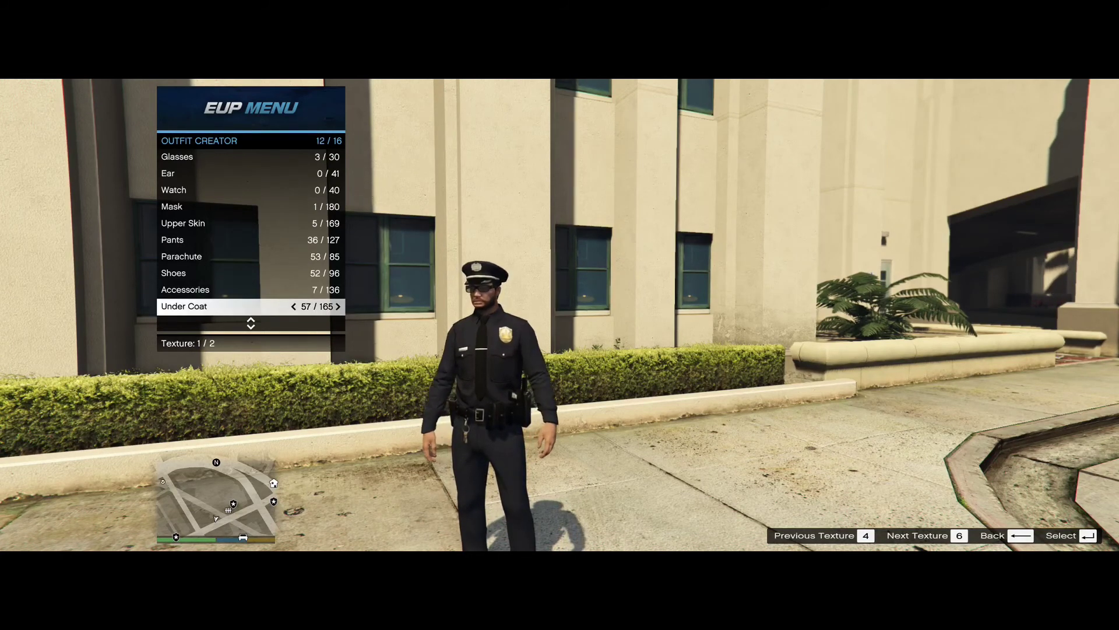
{"action": "key", "text": "Right"}
{"action": "key", "text": "Right"}
{"action": "key", "text": "Right"}
{"action": "key", "text": "Left"}
{"action": "key", "text": "Left"}
{"action": "key", "text": "Left"}
{"action": "key", "text": "Left"}
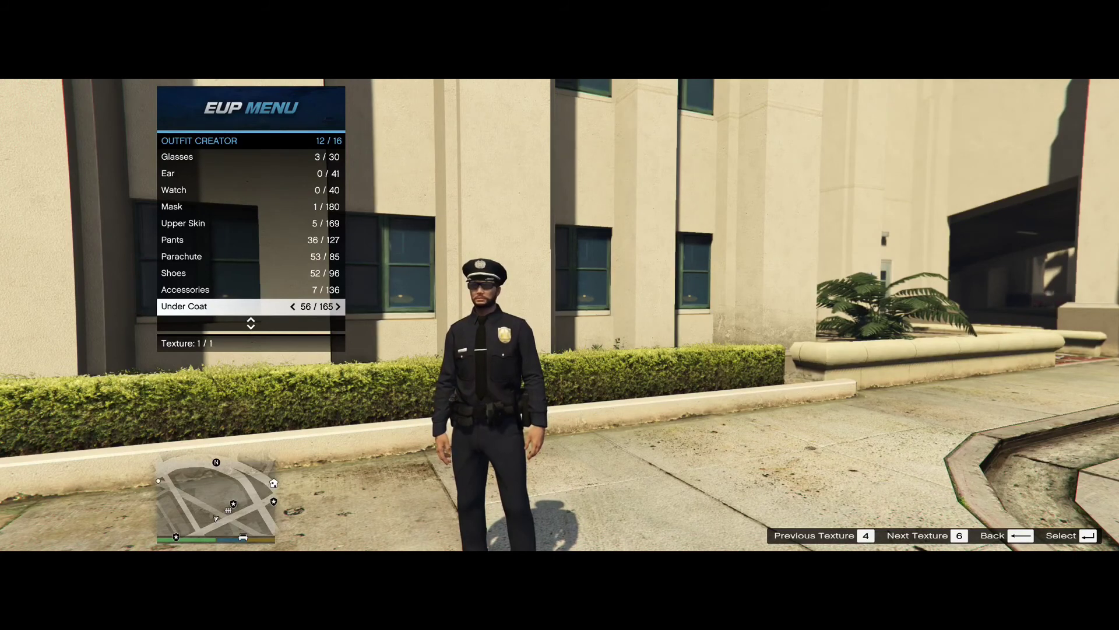
{"action": "key", "text": "Right"}
{"action": "key", "text": "Down"}
{"action": "key", "text": "Down"}
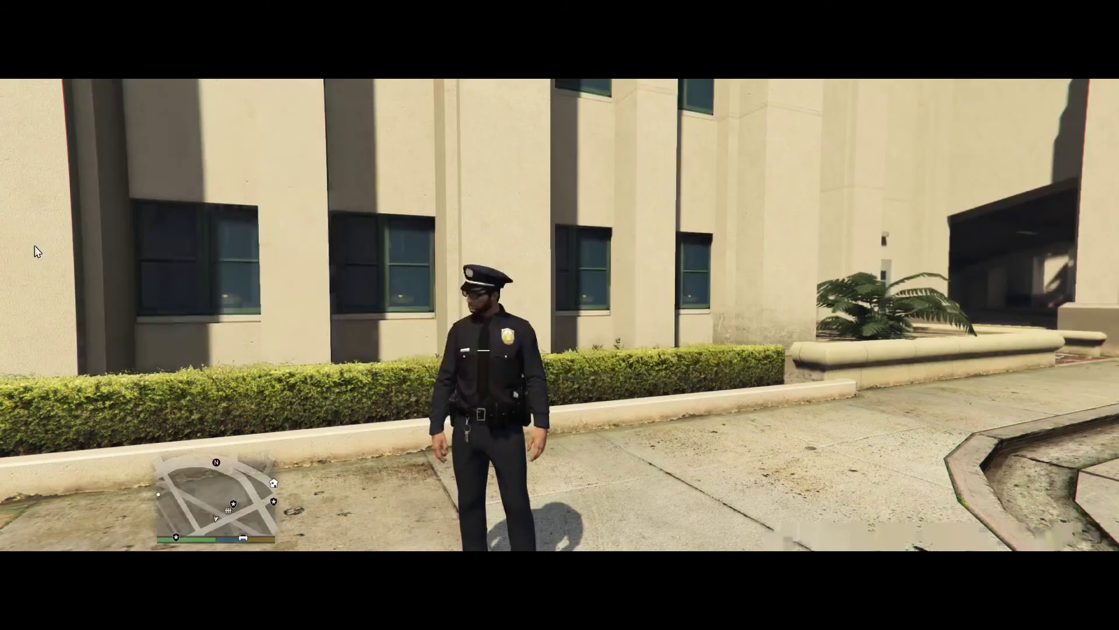
{"action": "key", "text": "Return"}
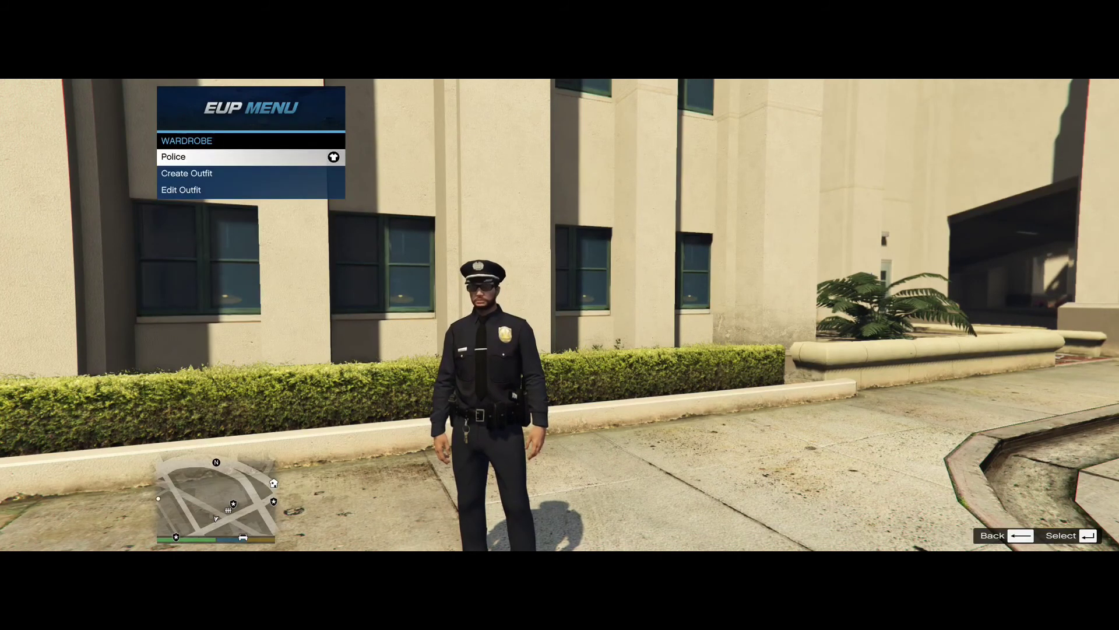
Save the outfit as Police, confirm it appears in the Wardrobe, and browse the LSPD outfits
{"action": "key", "text": "Down"}
{"action": "key", "text": "Up"}
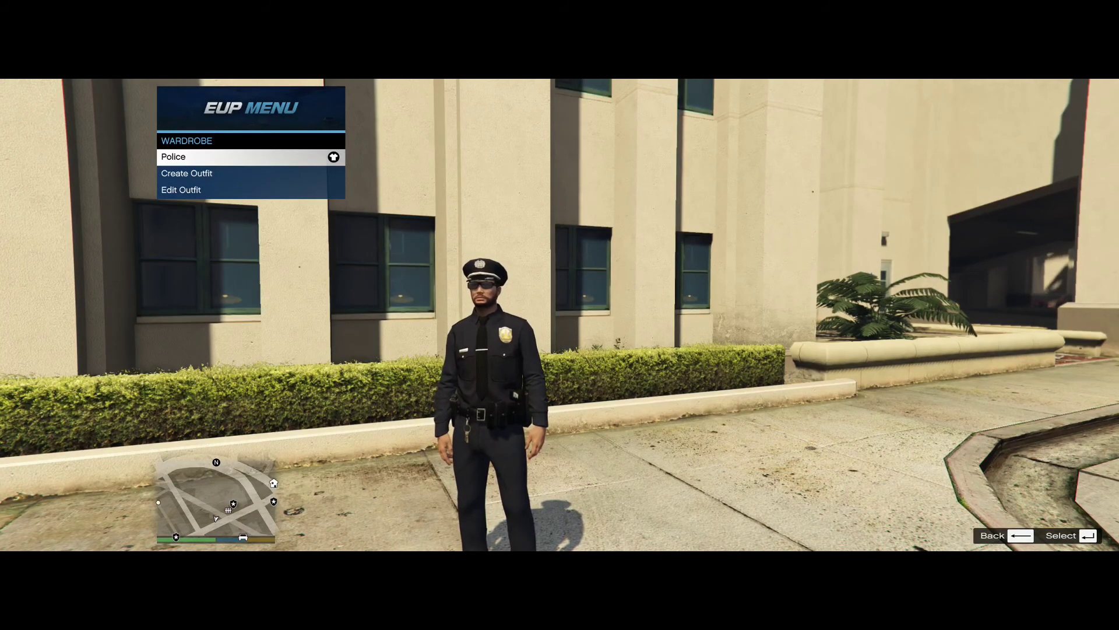
{"action": "key", "text": "BackSpace"}
{"action": "key", "text": "Down"}
{"action": "key", "text": "Return"}
{"action": "key", "text": "Return"}
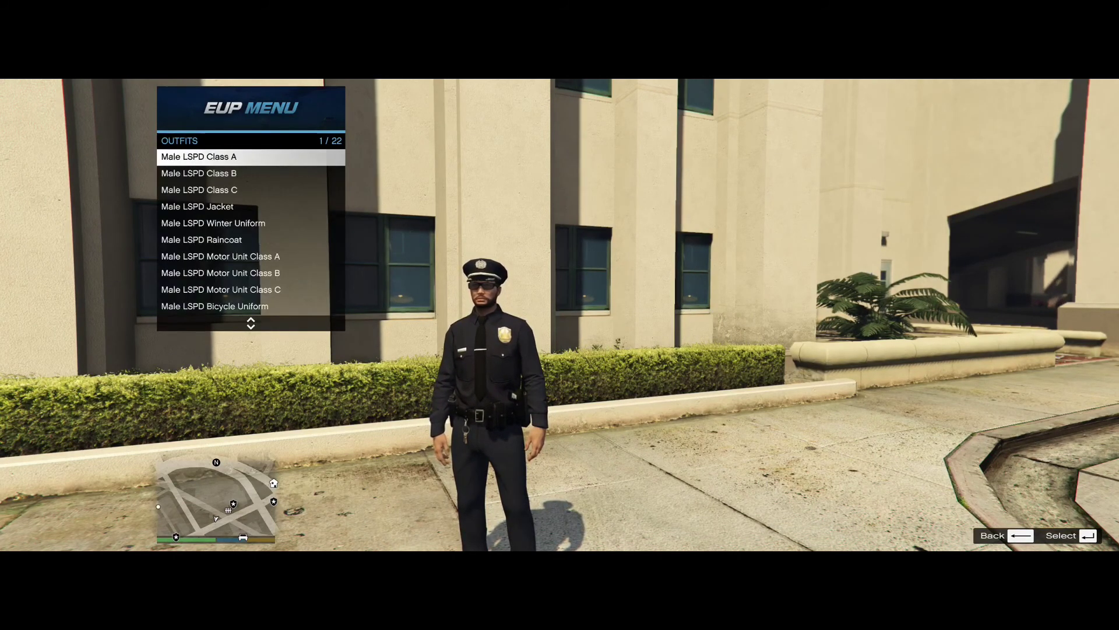
{"action": "key", "text": "BackSpace"}
{"action": "key", "text": "BackSpace"}
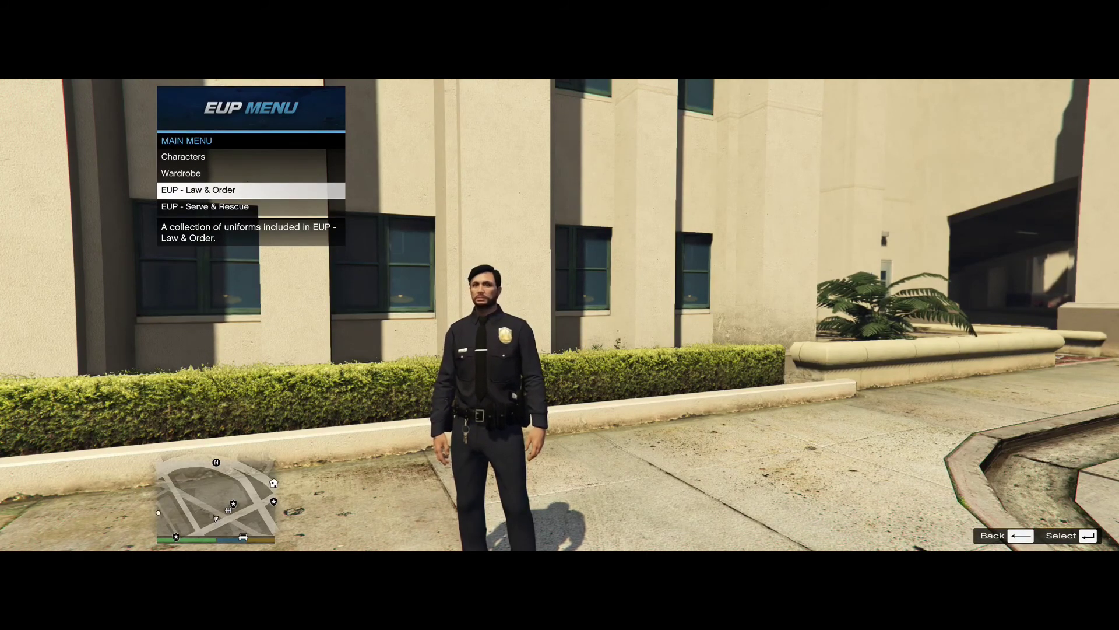
Reapply the saved Police outfit from the Wardrobe and close the EUP Menu
{"action": "key", "text": "Up"}
{"action": "key", "text": "Return"}
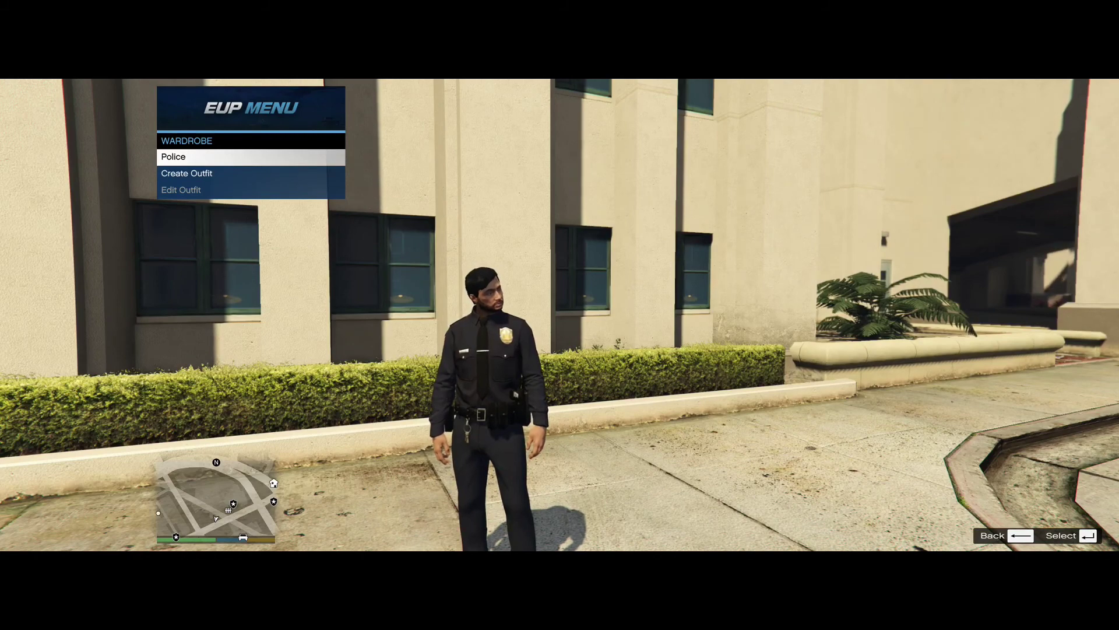
{"action": "key", "text": "Return"}
{"action": "key", "text": "BackSpace"}
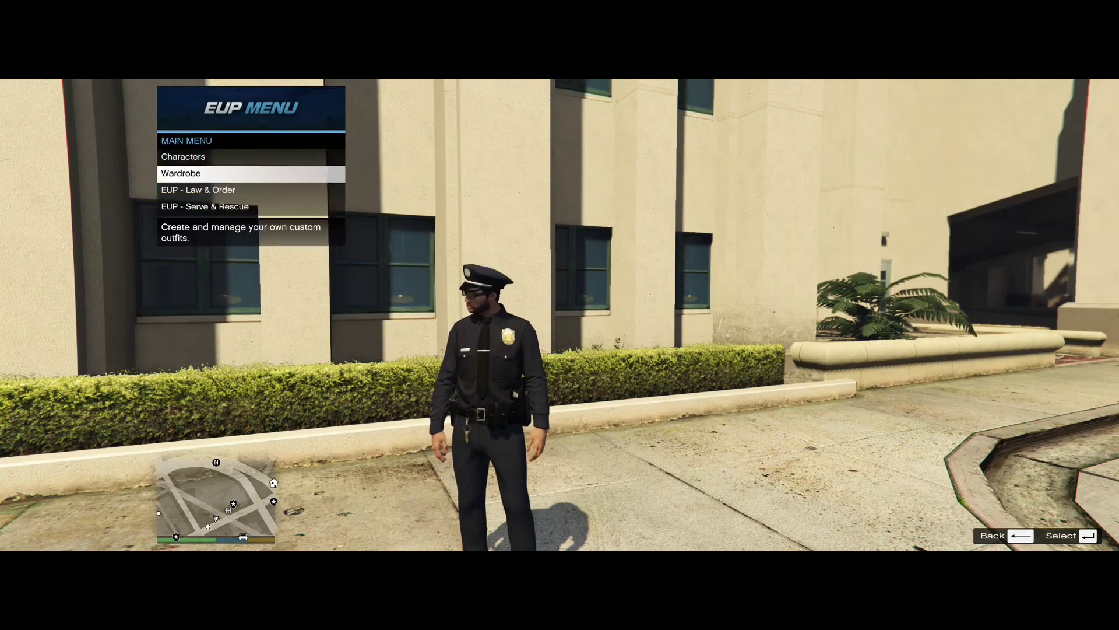